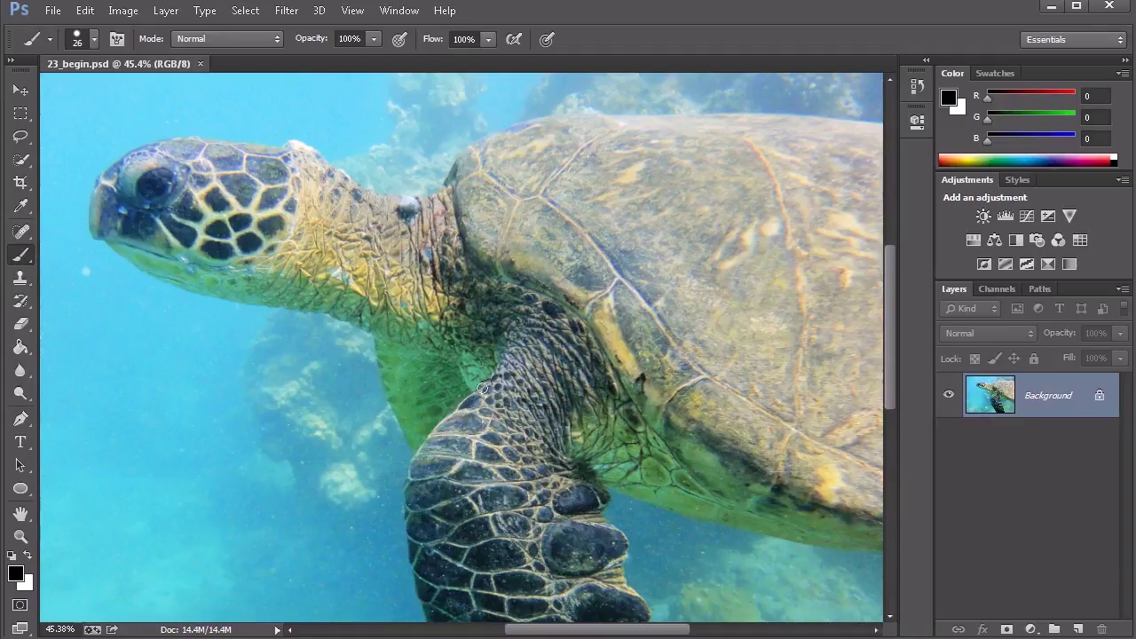
- With the Brush active, sample foreground colours from the water, the tan neck skin, a dark head scale and the yellow neck folds
scroll(336, 314, "up", 1)
scroll(336, 314, "left", 1)
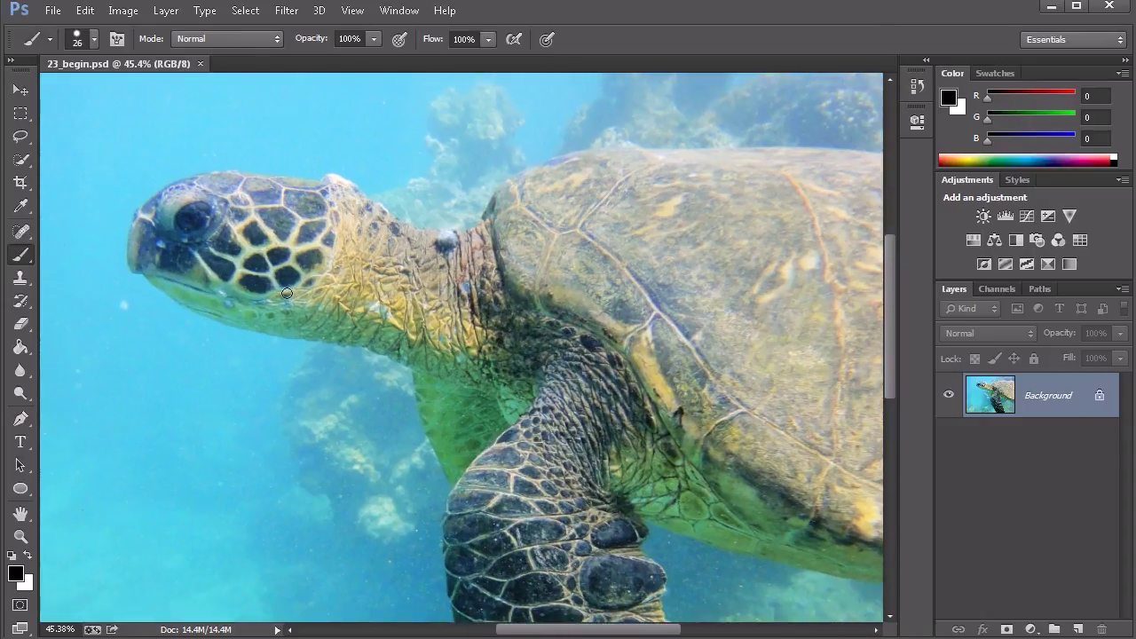
scroll(284, 282, "up", 5)
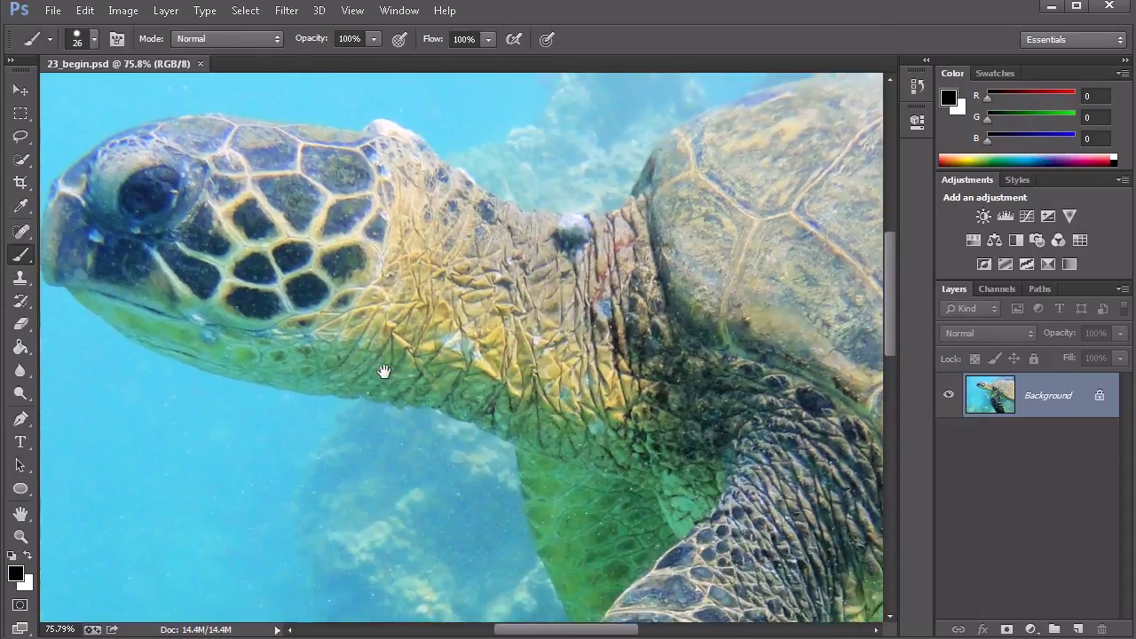
scroll(335, 304, "up", 4)
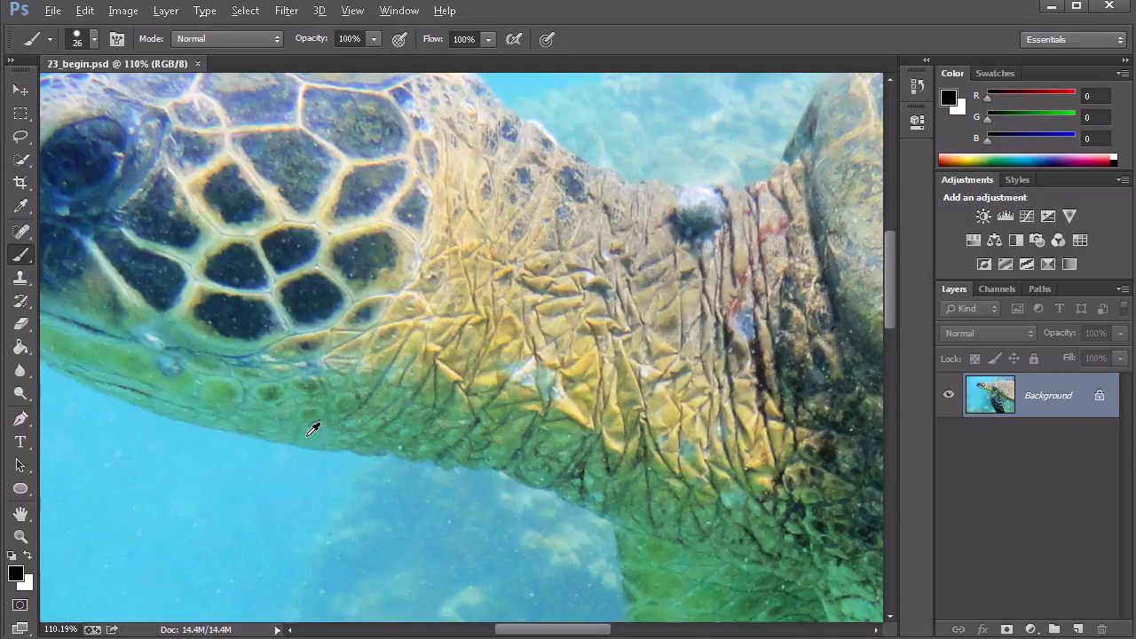
left_click(290, 470, "alt")
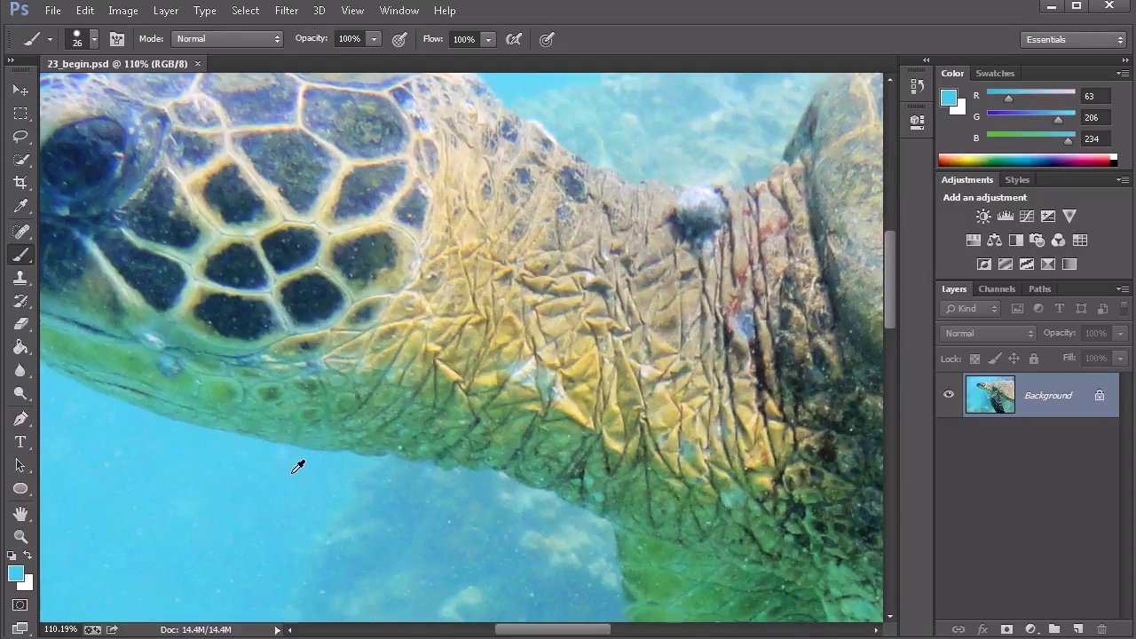
left_click(456, 304, "alt")
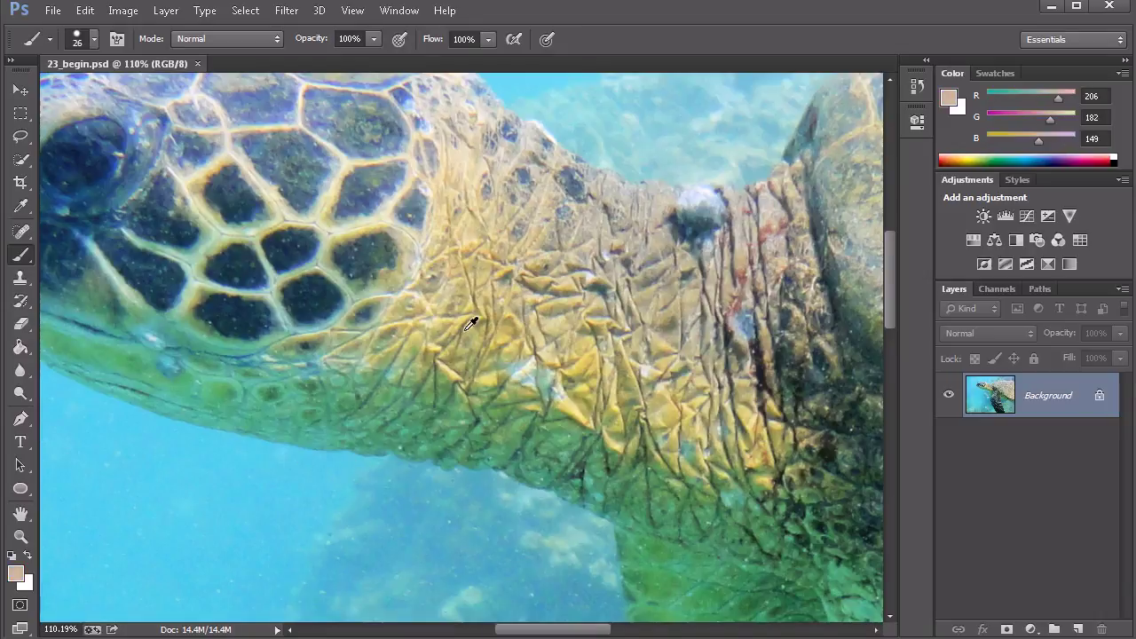
left_click(319, 290, "alt")
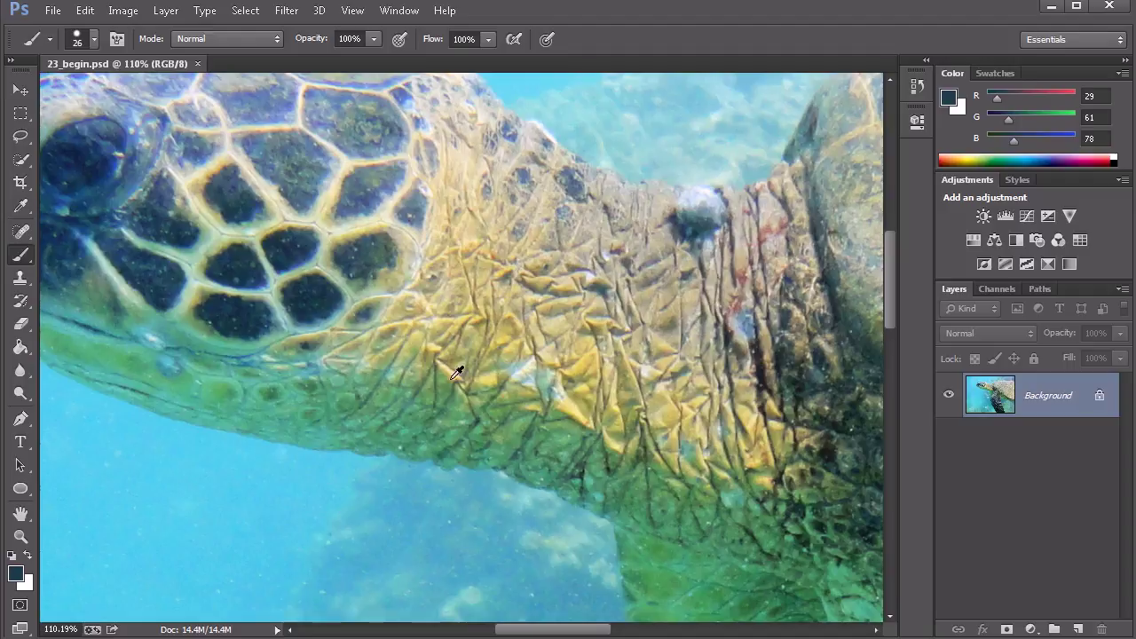
left_click(414, 341, "alt")
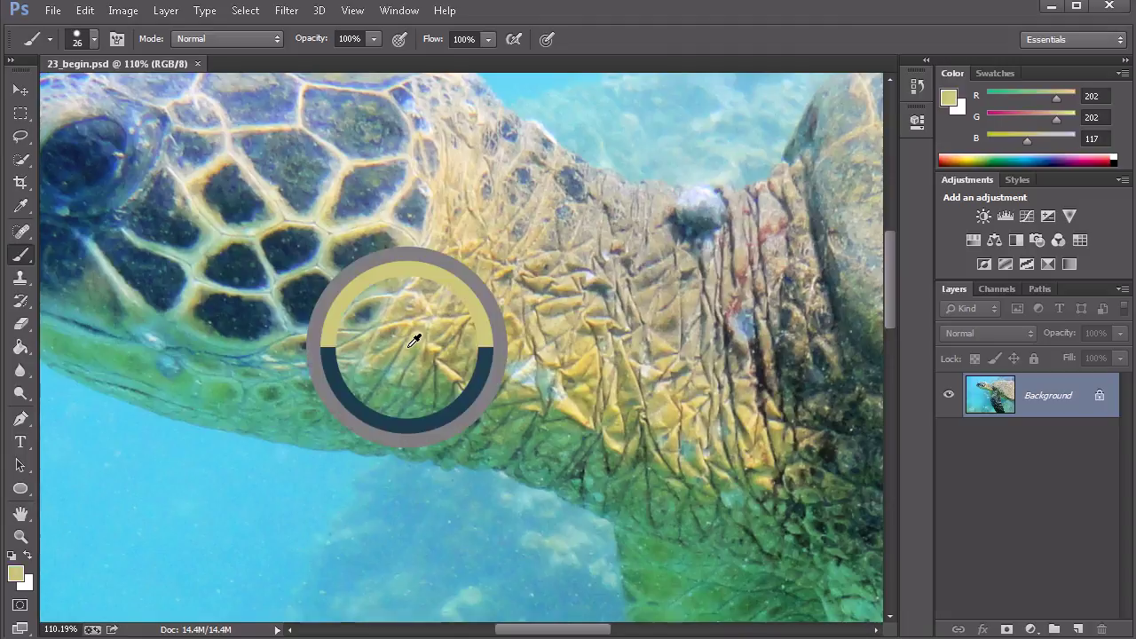
- Compare sampled colours by moving the sampling ring across the neck folds and a head scale to the water, then from a dark scale to the shell
left_click_drag(413, 341, 414, 340)
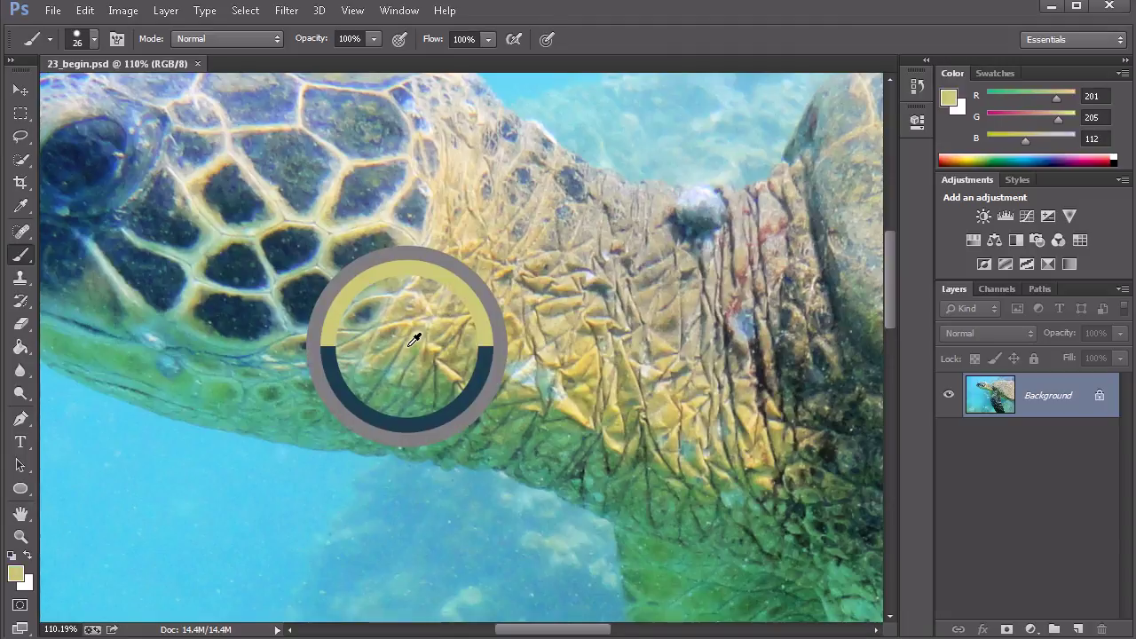
left_click_drag(415, 340, 382, 260)
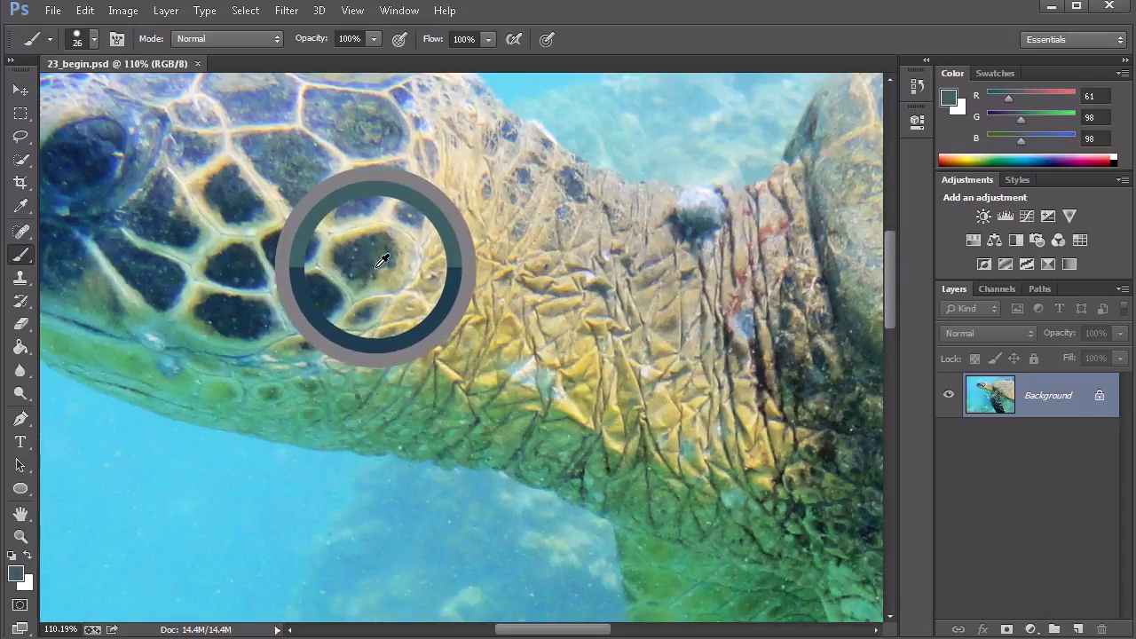
left_click_drag(383, 259, 278, 476)
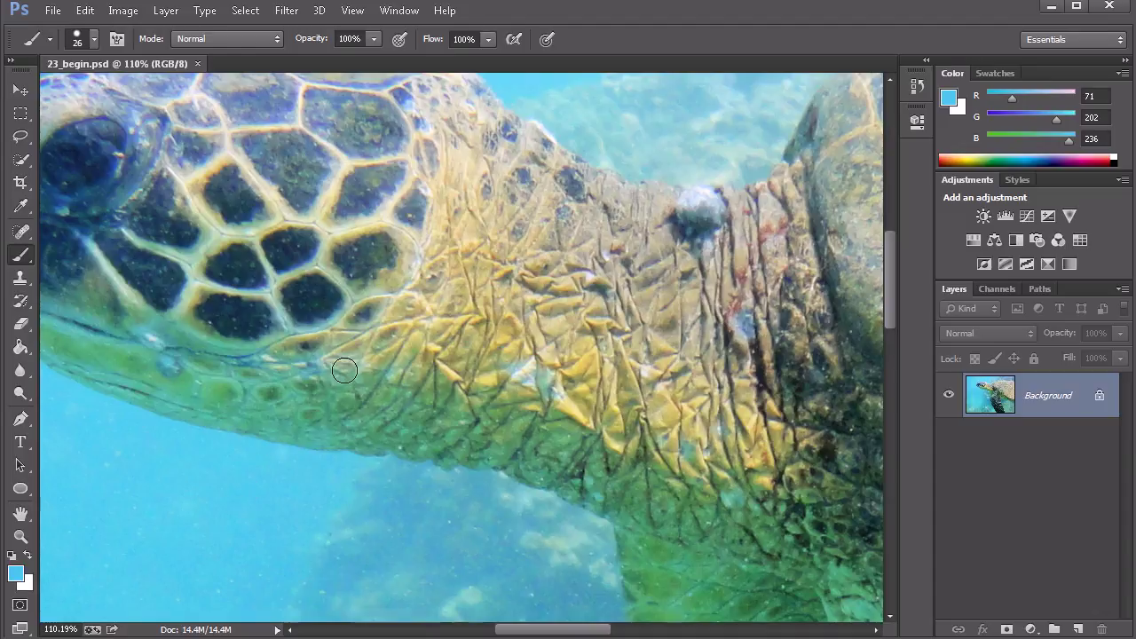
left_click(317, 299, "alt")
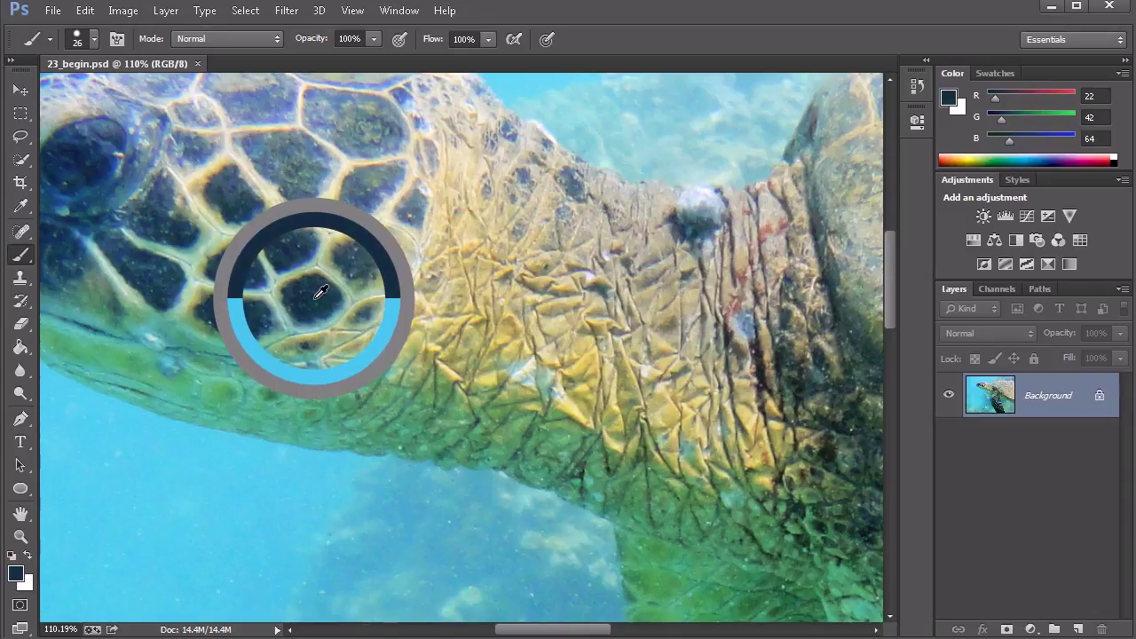
left_click_drag(317, 298, 839, 273)
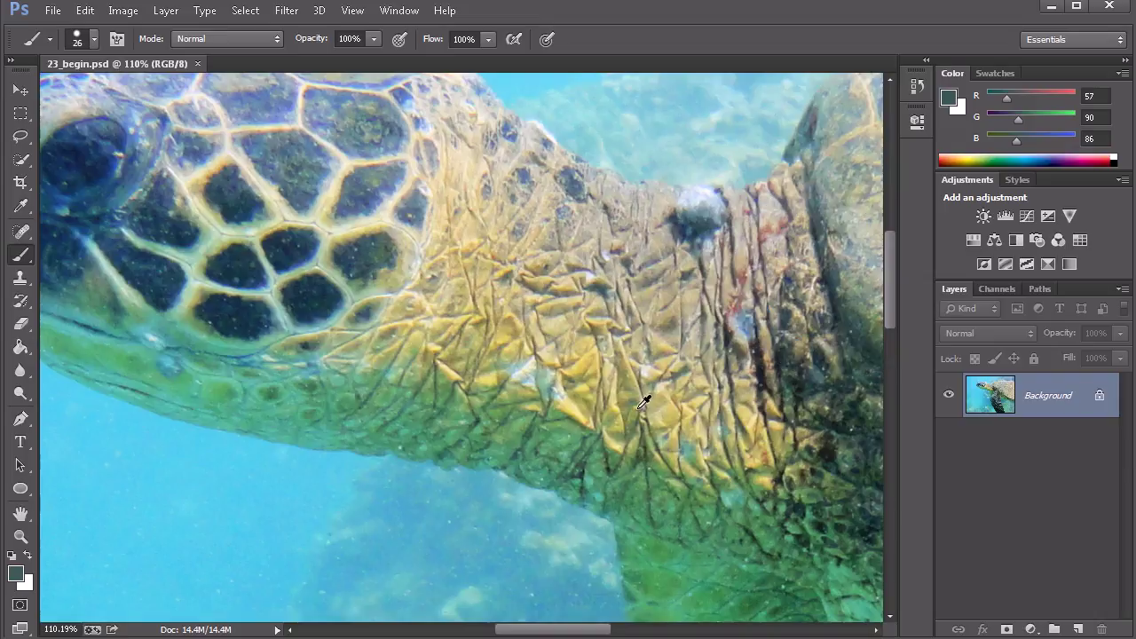
- Paint strokes along the underside of the jaw and neck using colours sampled from the water, a dark head scale and a grey-green scale edge
mouse_move(526, 359)
left_mouse_down()
mouse_move(500, 397)
mouse_move(514, 358)
left_mouse_up()
left_click_drag(394, 419, 508, 422)
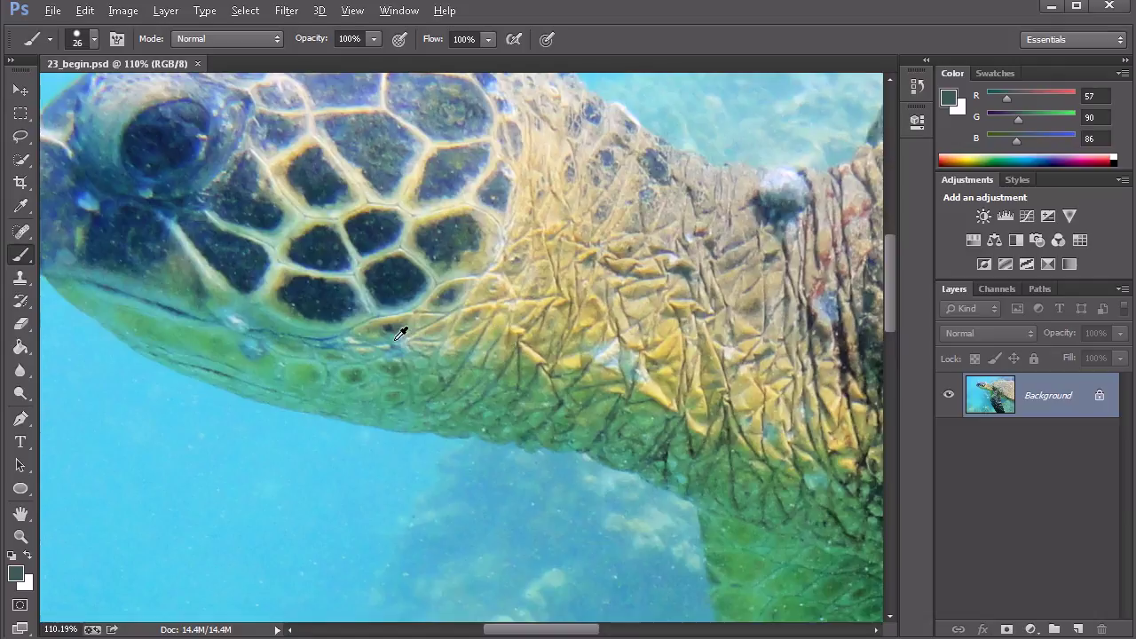
left_click(332, 441, "alt")
mouse_move(352, 434)
left_mouse_down()
mouse_move(585, 469)
mouse_move(255, 430)
mouse_move(314, 432)
mouse_move(231, 413)
mouse_move(185, 385)
mouse_move(373, 429)
mouse_move(351, 404)
mouse_move(557, 437)
left_mouse_up()
left_click(332, 295, "alt")
left_click(443, 259, "alt")
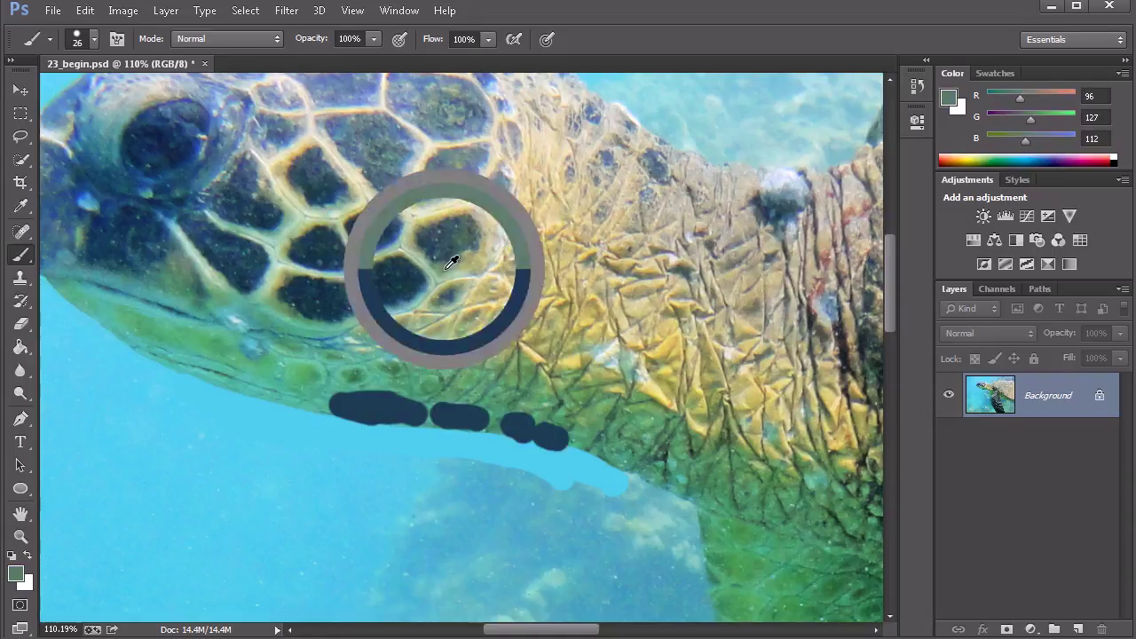
mouse_move(387, 398)
left_mouse_down()
mouse_move(360, 402)
mouse_move(435, 407)
left_mouse_up()
left_click_drag(466, 410, 541, 430)
- Switch from the Brush to the Eyedropper Tool
left_click_drag(363, 316, 424, 380)
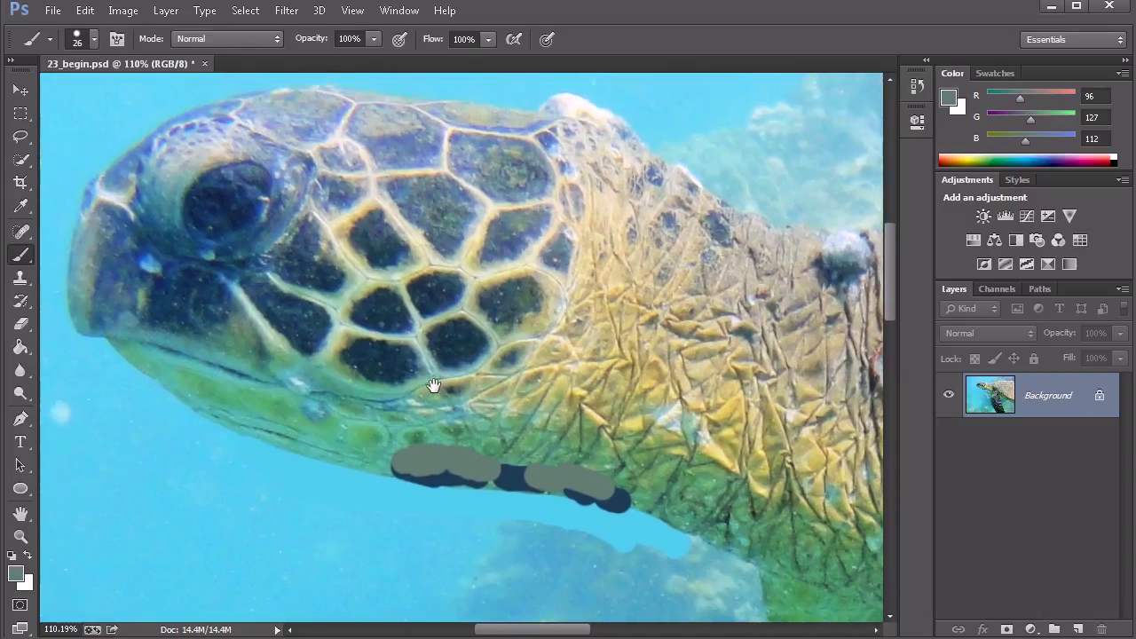
left_click_drag(452, 329, 391, 346)
scroll(392, 345, "down", 1)
mouse_move(456, 394)
left_mouse_down()
mouse_move(413, 400)
mouse_move(399, 363)
mouse_move(418, 339)
left_mouse_up()
scroll(426, 386, "down", 2)
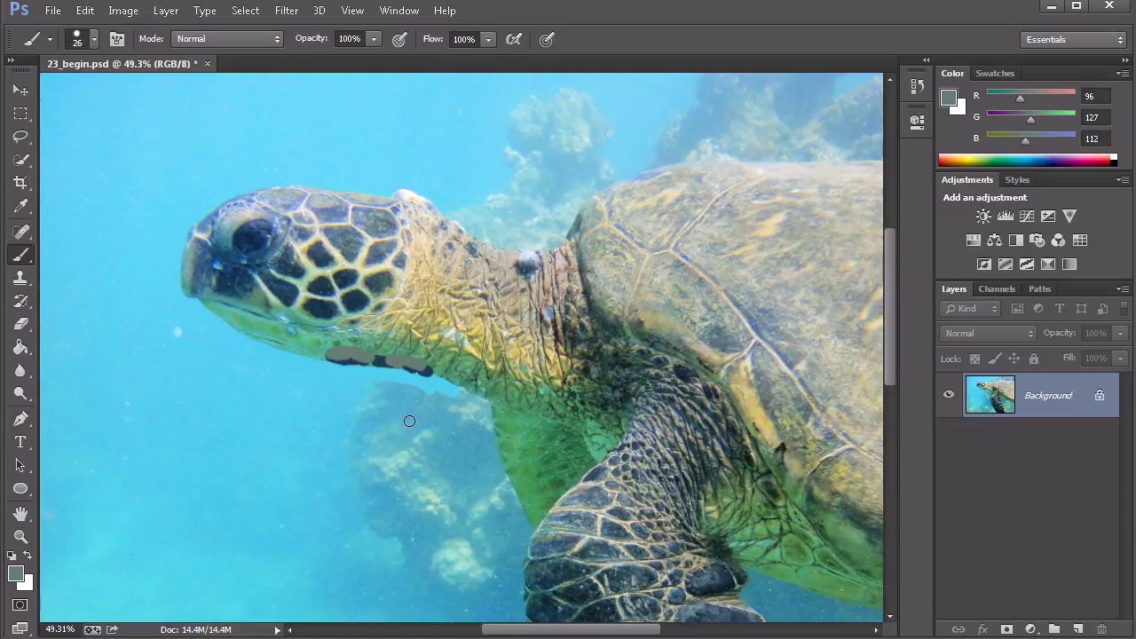
left_click(21, 206)
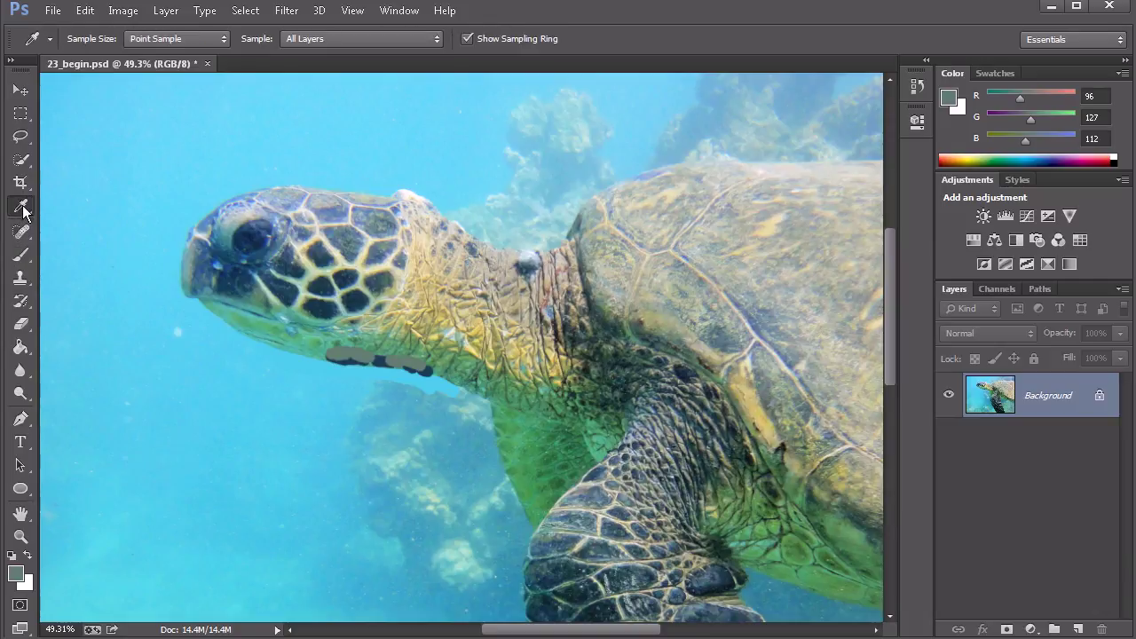
right_click(24, 209)
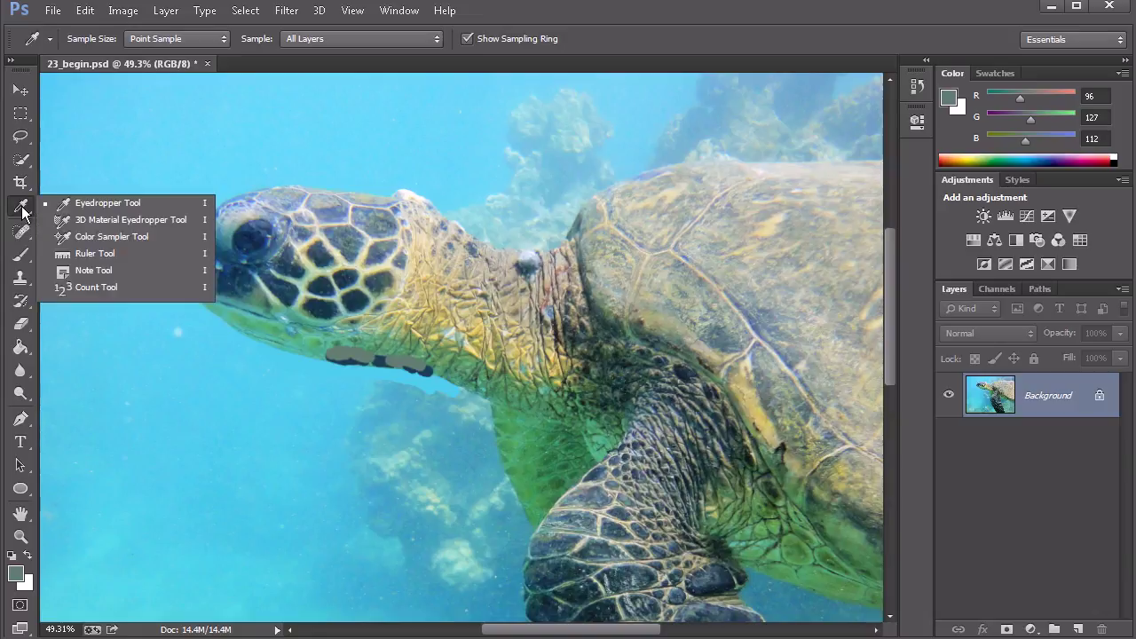
left_click(184, 202)
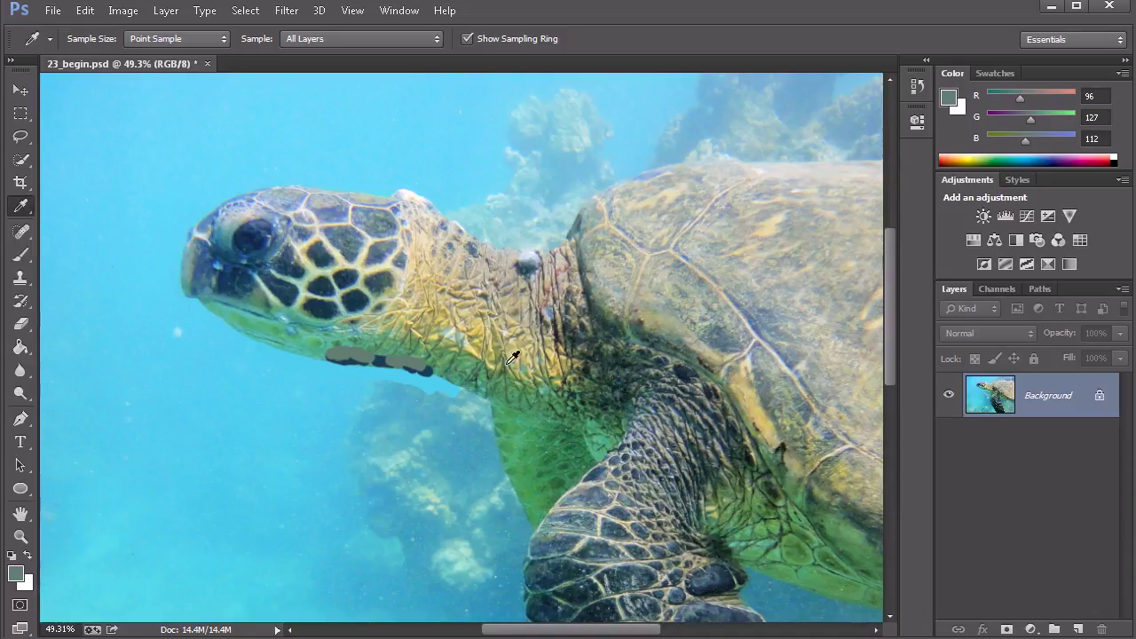
- Sample foreground colours from the water below the jaw, the turtle's eye, the shell and the dark spot on the neck
left_click_drag(501, 302, 449, 338)
left_click(281, 377)
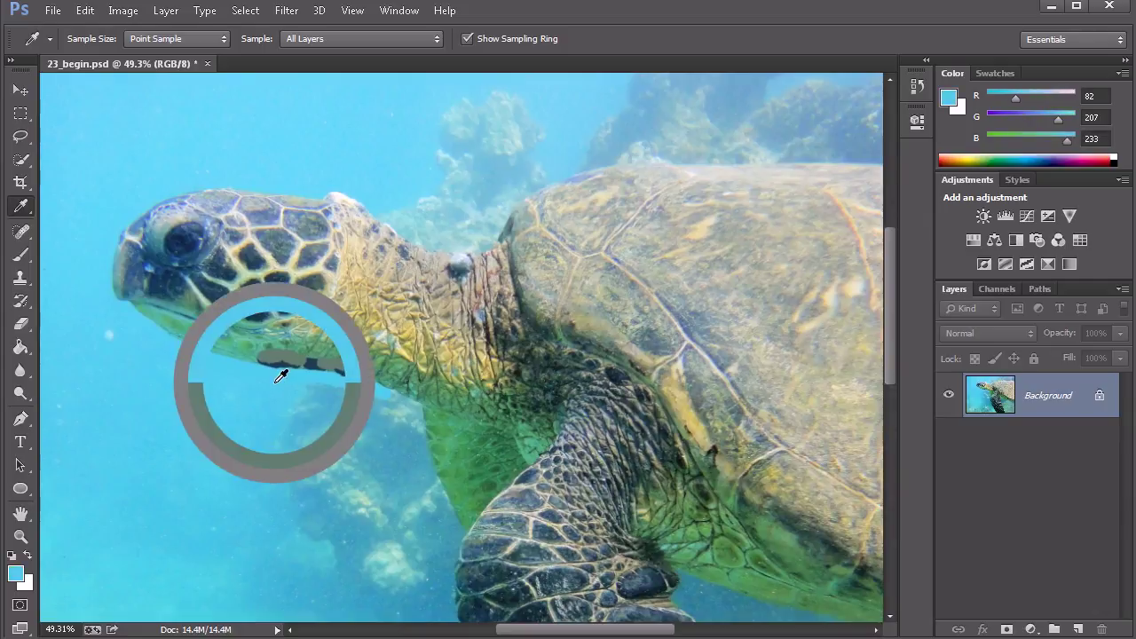
left_click_drag(280, 377, 255, 363)
left_click_drag(183, 226, 183, 226)
left_click_drag(526, 240, 529, 241)
left_click_drag(551, 305, 550, 305)
left_click_drag(458, 266, 458, 266)
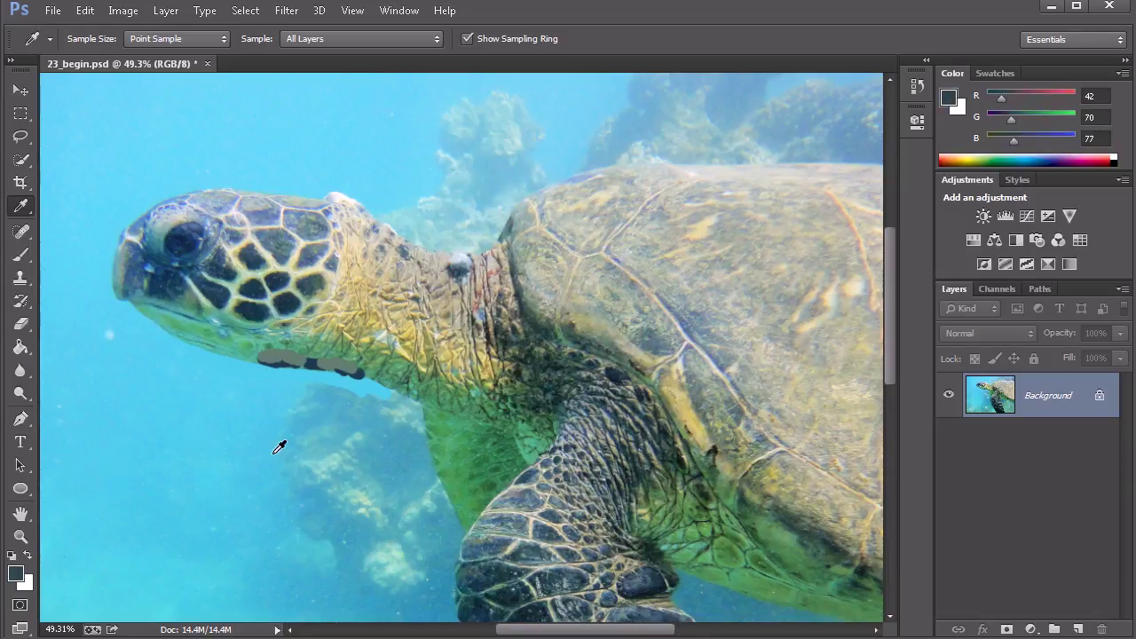
- Sample individual pixels on the front flipper: dark scale areas, the green seam and the white speck, using Point Sample
left_click_drag(279, 285, 289, 309)
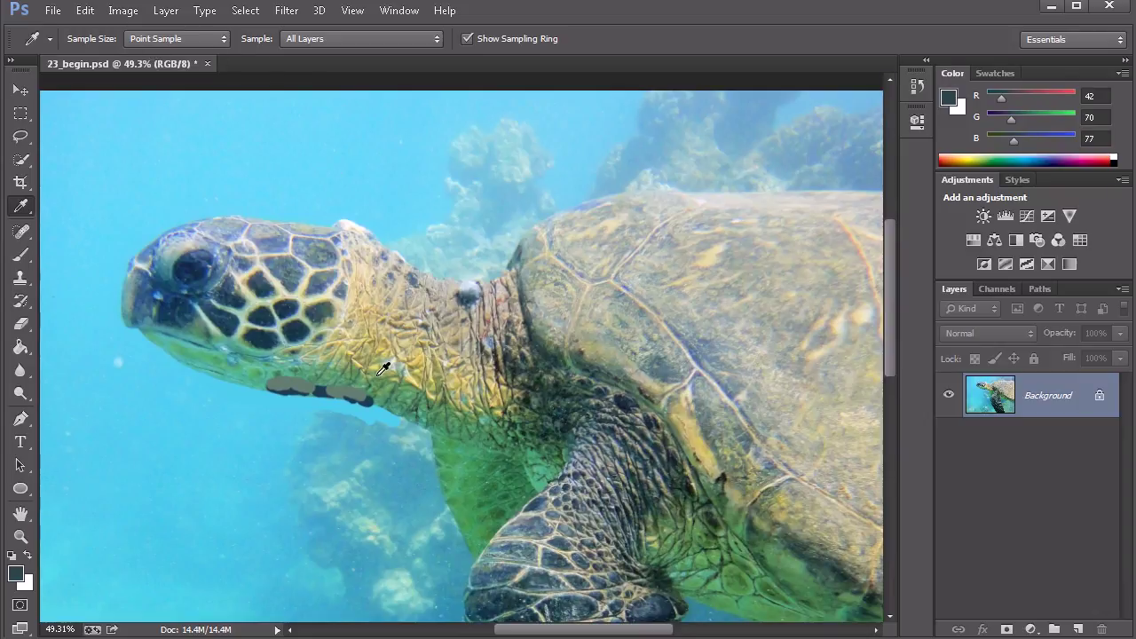
left_click_drag(443, 401, 393, 370)
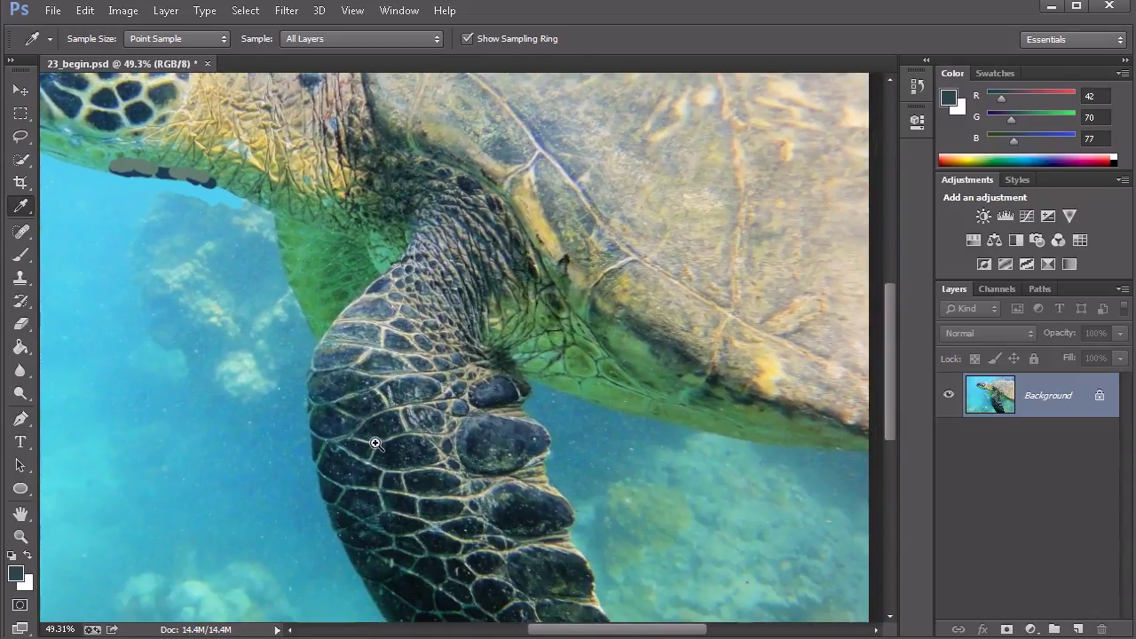
scroll(370, 439, "up", 10)
scroll(463, 421, "up", 8)
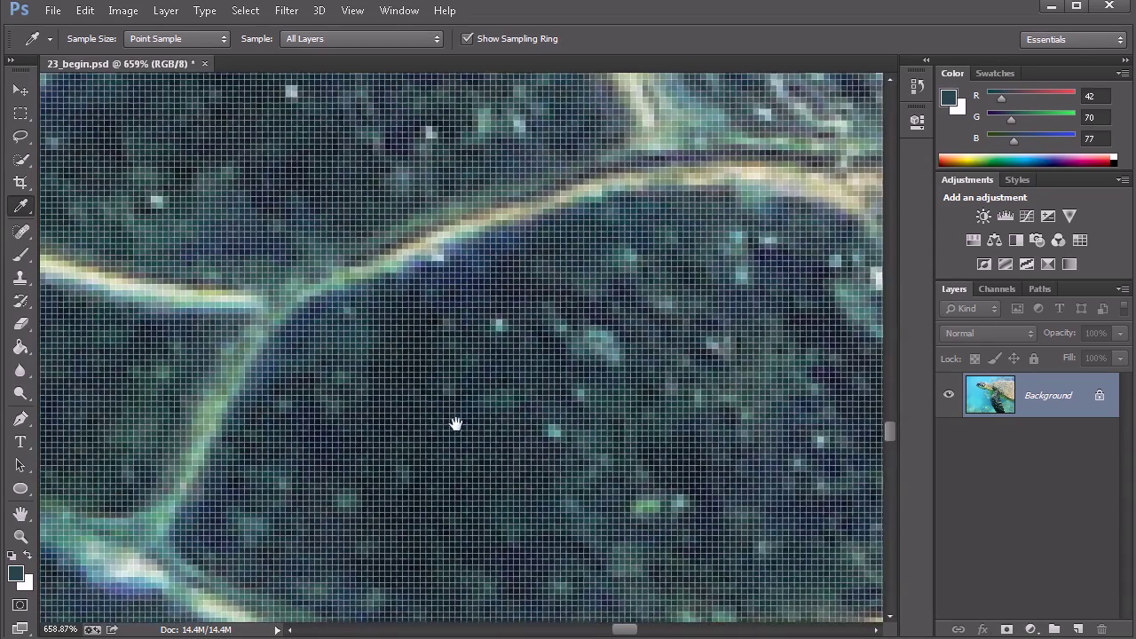
left_click_drag(455, 424, 464, 427)
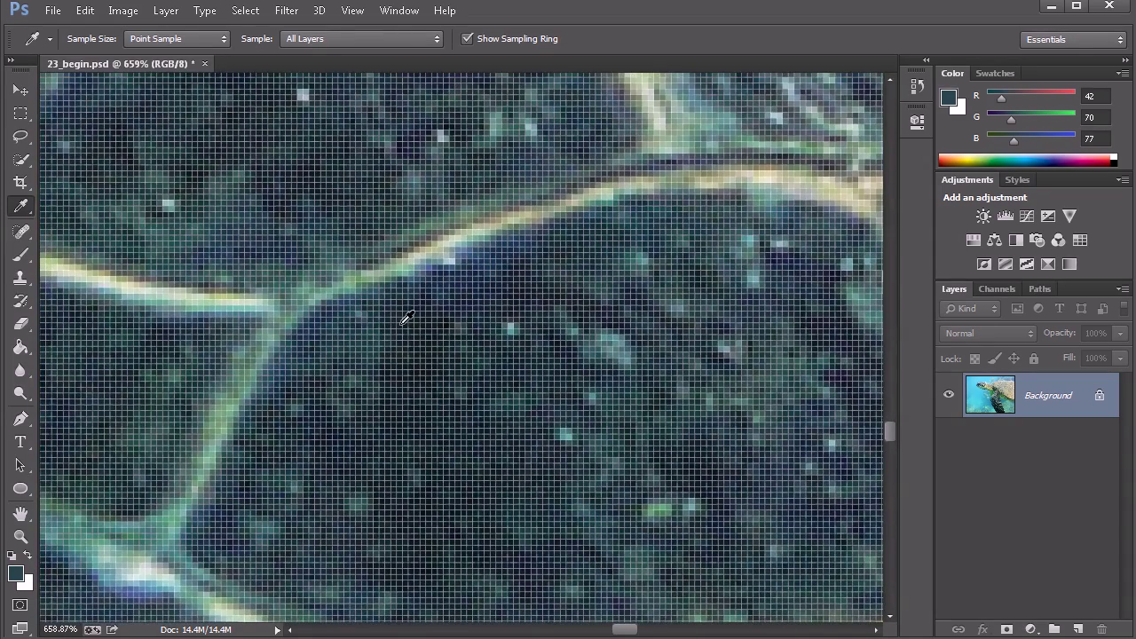
left_click_drag(332, 409, 405, 399)
scroll(373, 296, "up", 3)
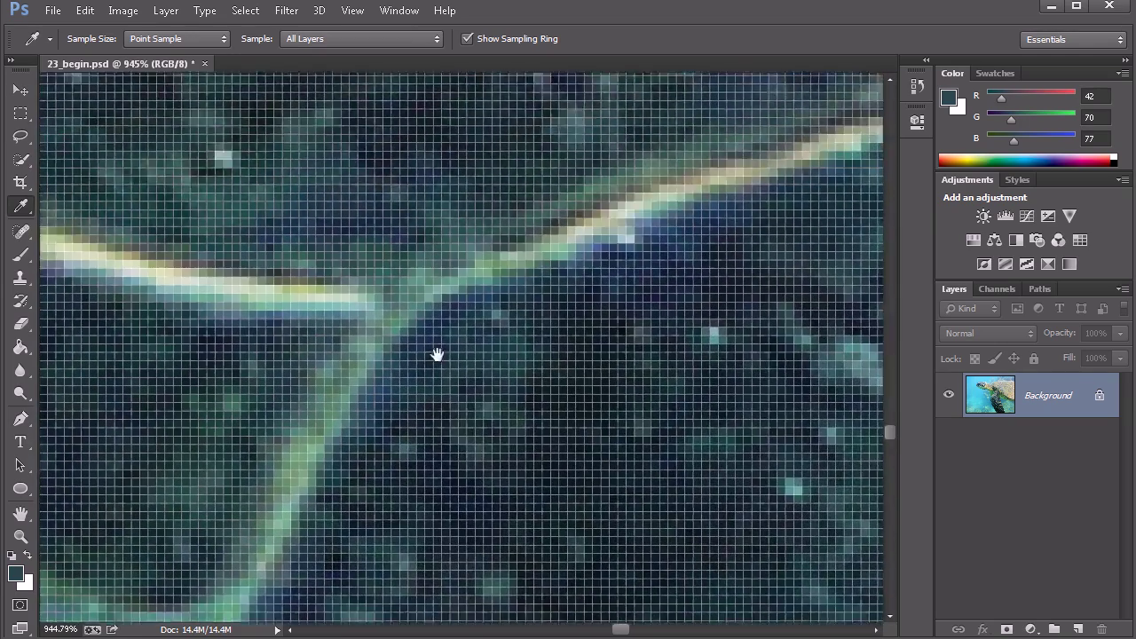
left_click_drag(435, 352, 533, 304)
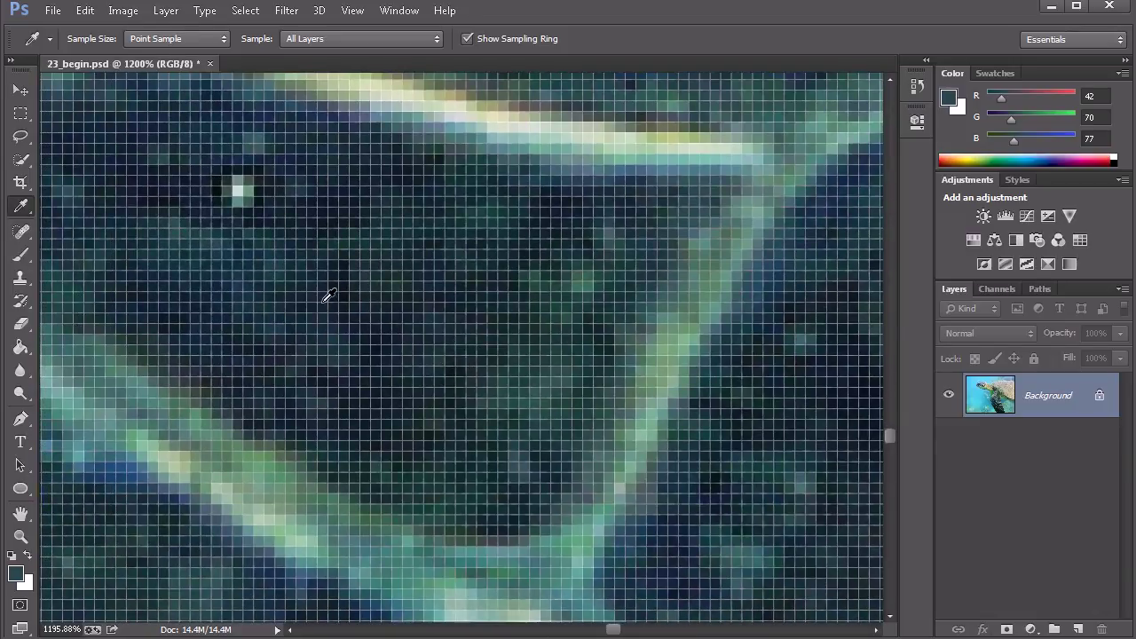
left_click(391, 321)
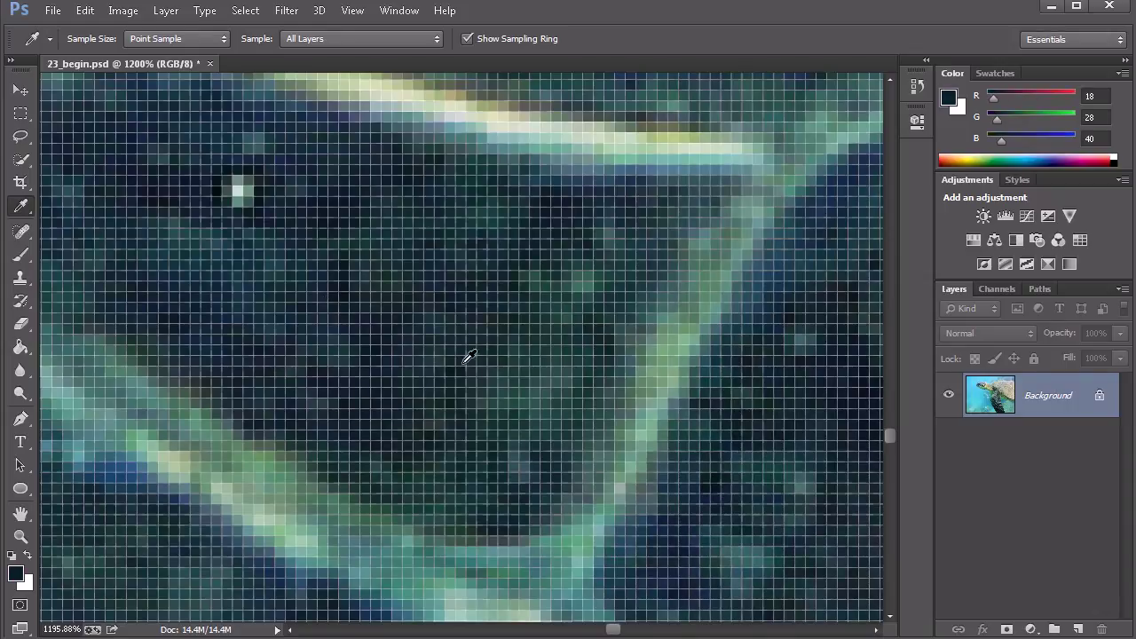
left_click(691, 334)
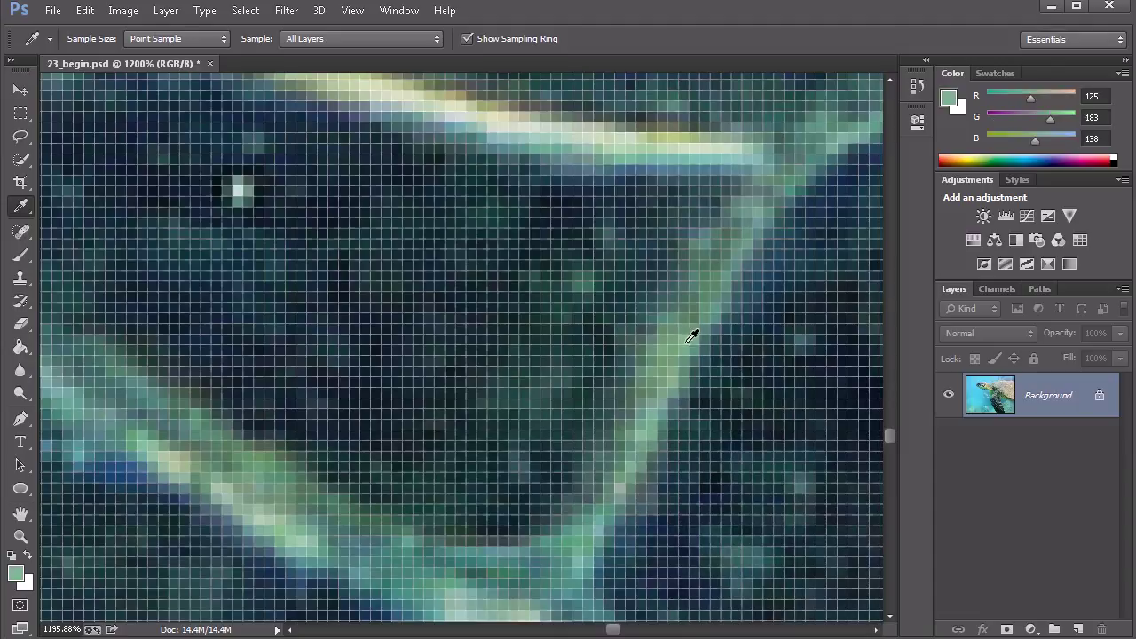
left_click(238, 190)
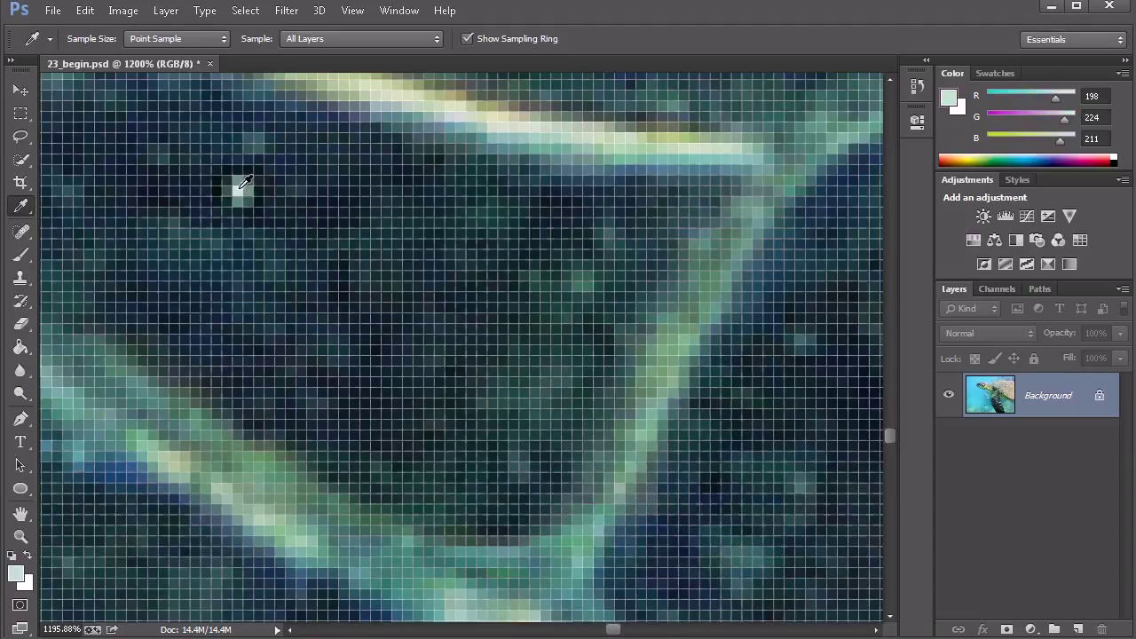
left_click(295, 330)
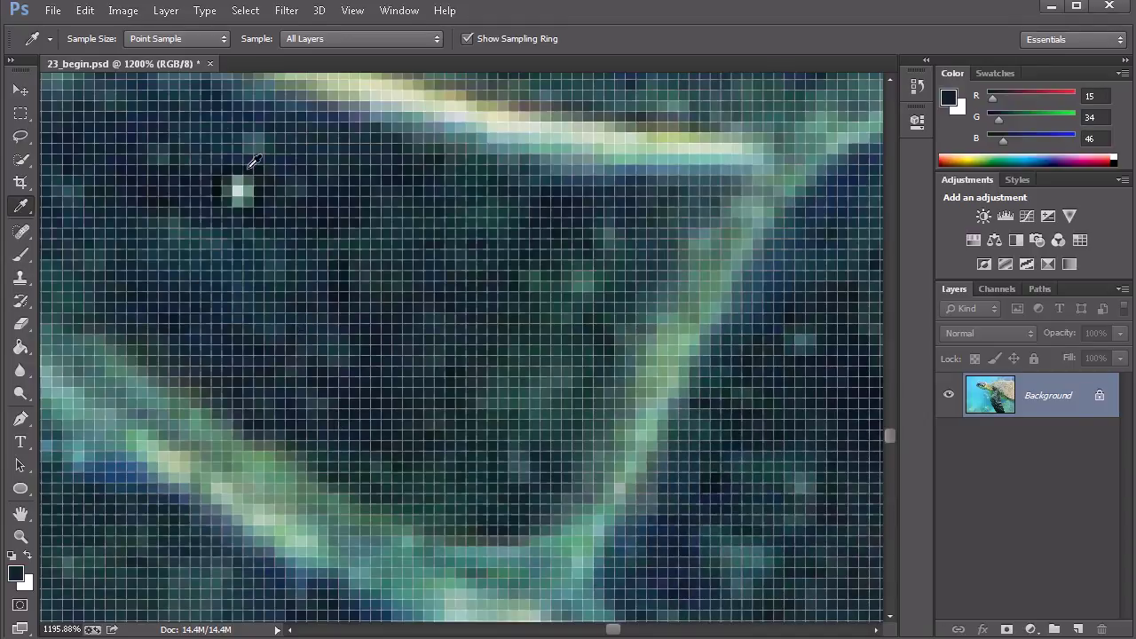
- Set the Eyedropper sample size to 3 by 3 Average and sample the white speck on the flipper scale
left_click(165, 41)
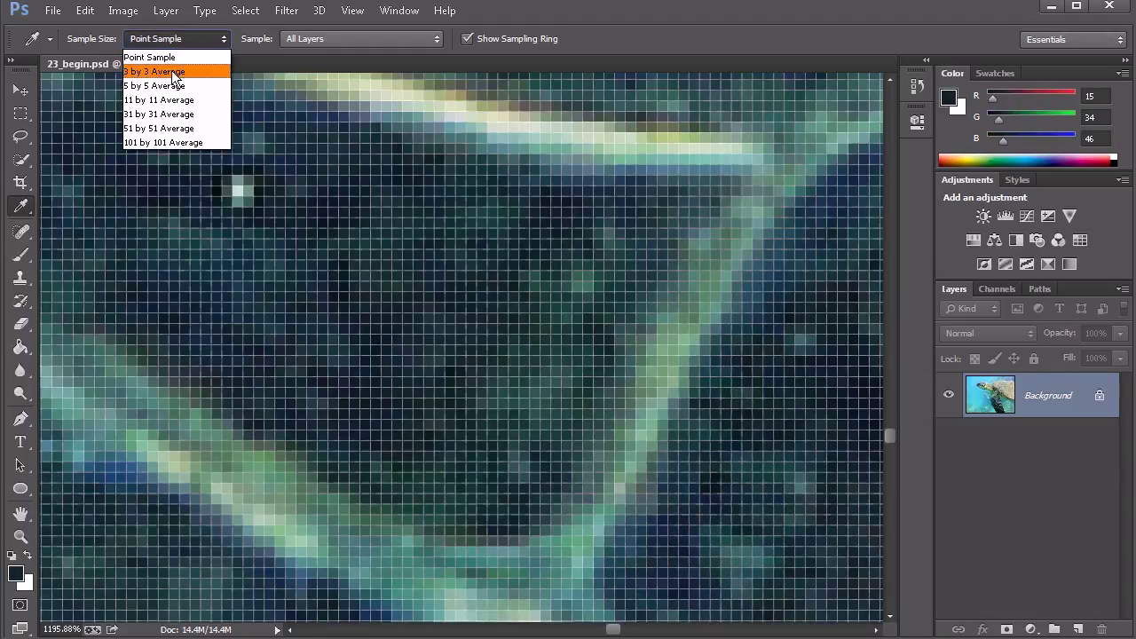
left_click(183, 77)
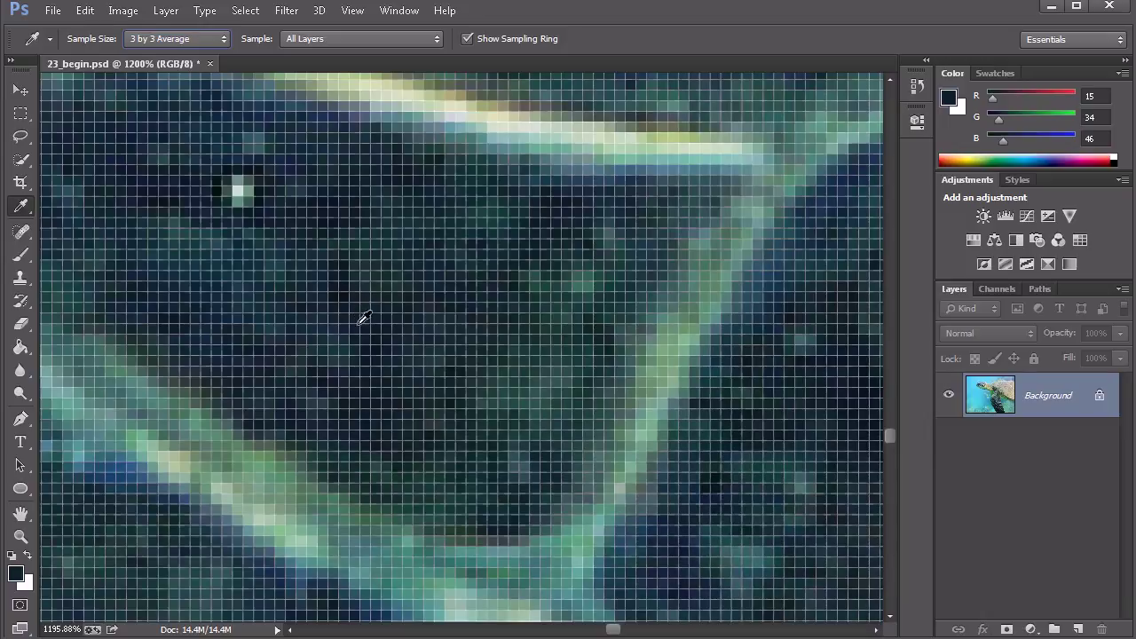
left_click(242, 184)
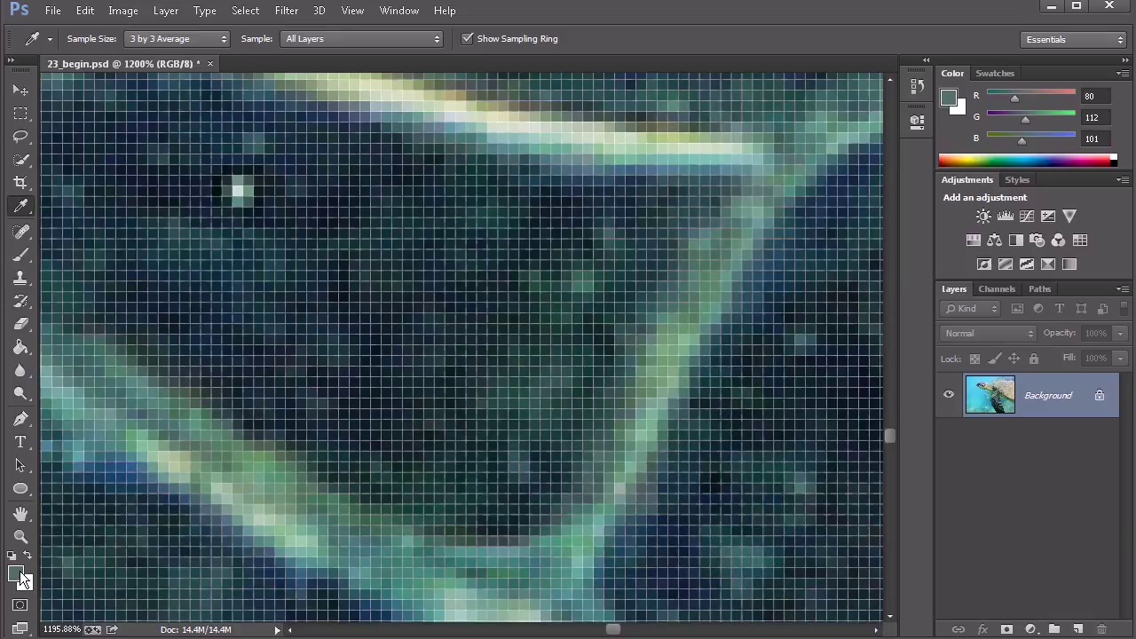
left_click(241, 184)
- Set the Eyedropper sample size to 31 by 31 Average and sample the light seams around the dark flipper scale
left_click(221, 39)
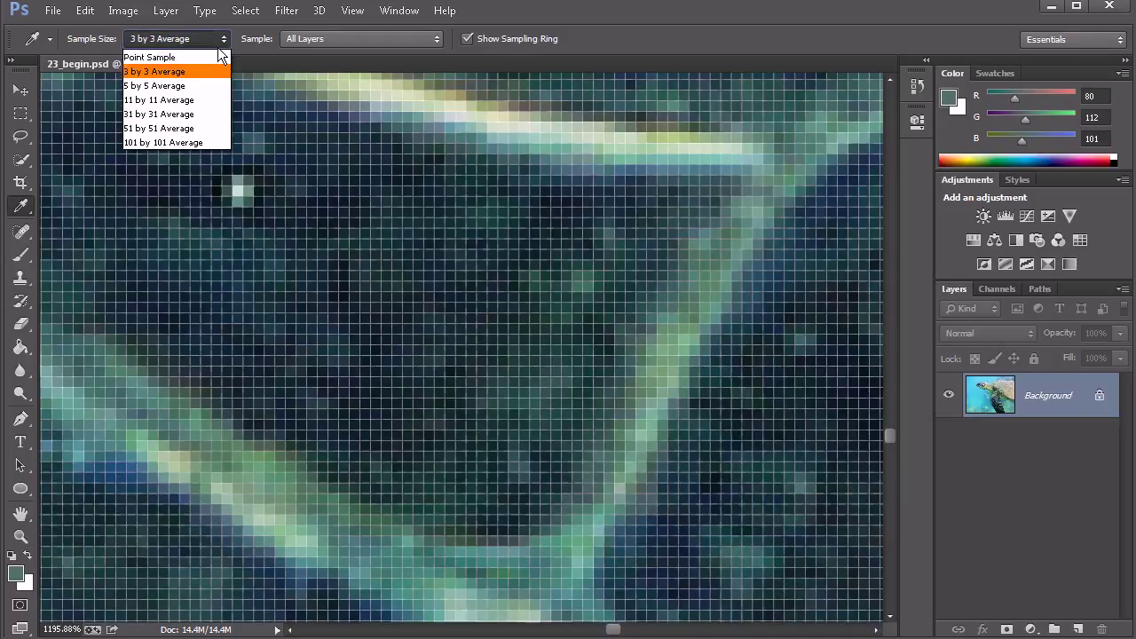
left_click(184, 115)
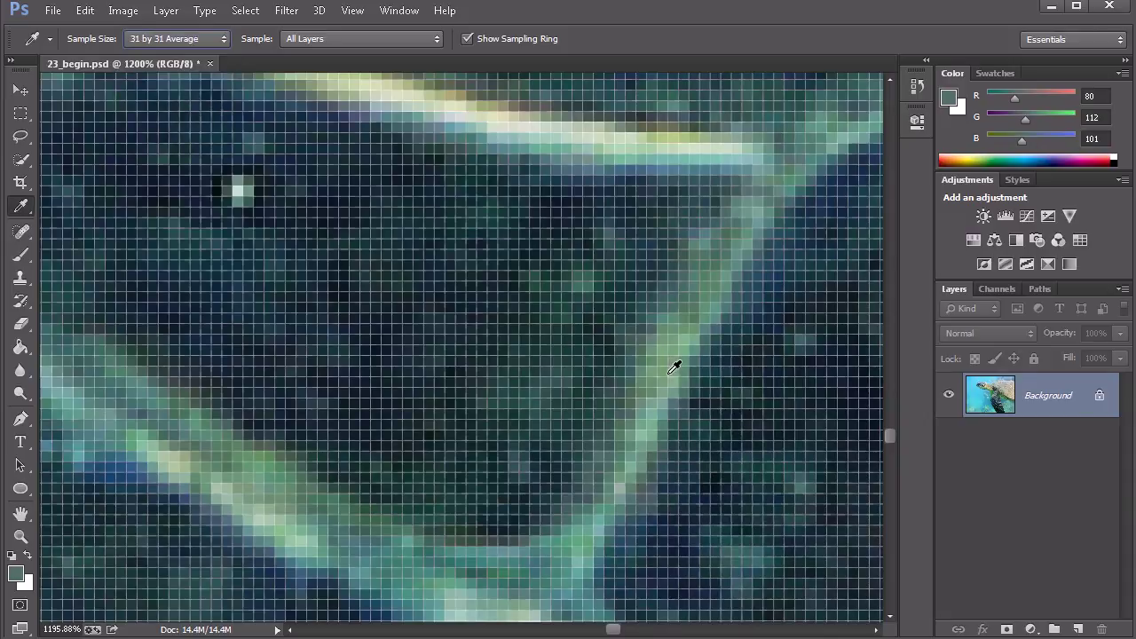
left_click(501, 126)
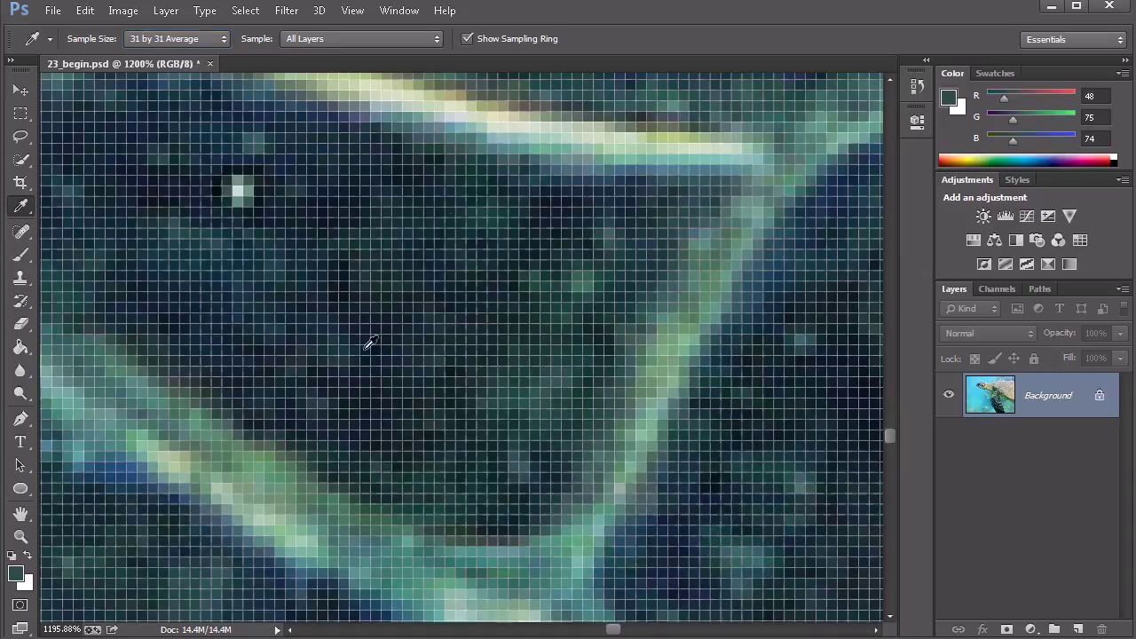
left_click(179, 460)
left_click(684, 373)
- Set the Eyedropper sample size to Point Sample and add a new empty layer above the turtle photo
left_click(217, 39)
left_click(197, 58)
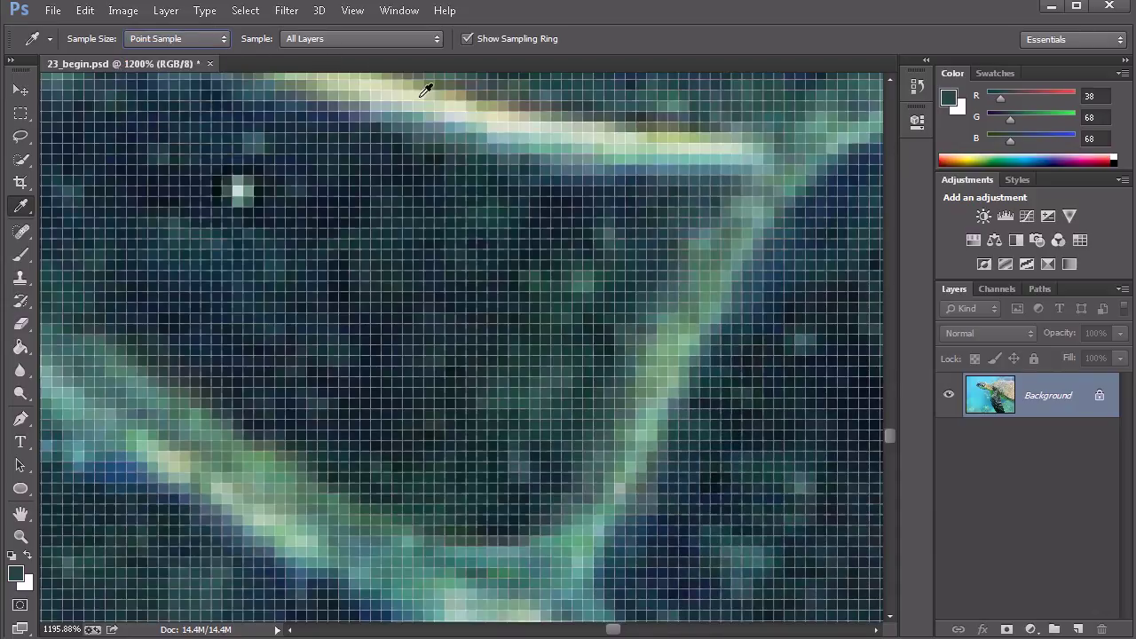
scroll(482, 279, "down", 8)
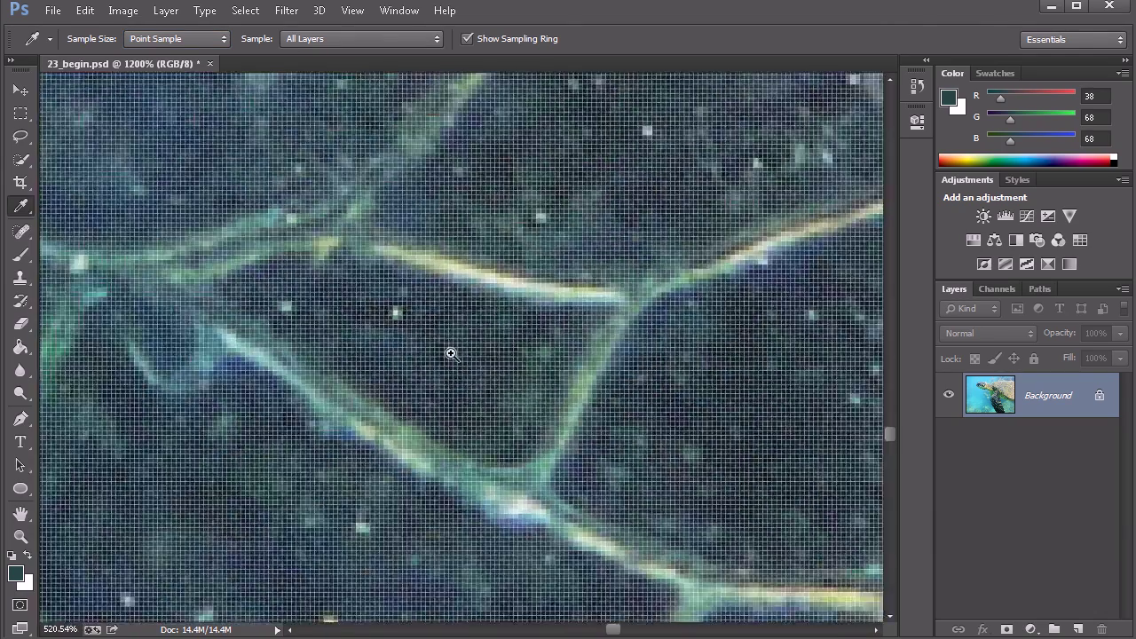
scroll(450, 353, "down", 4)
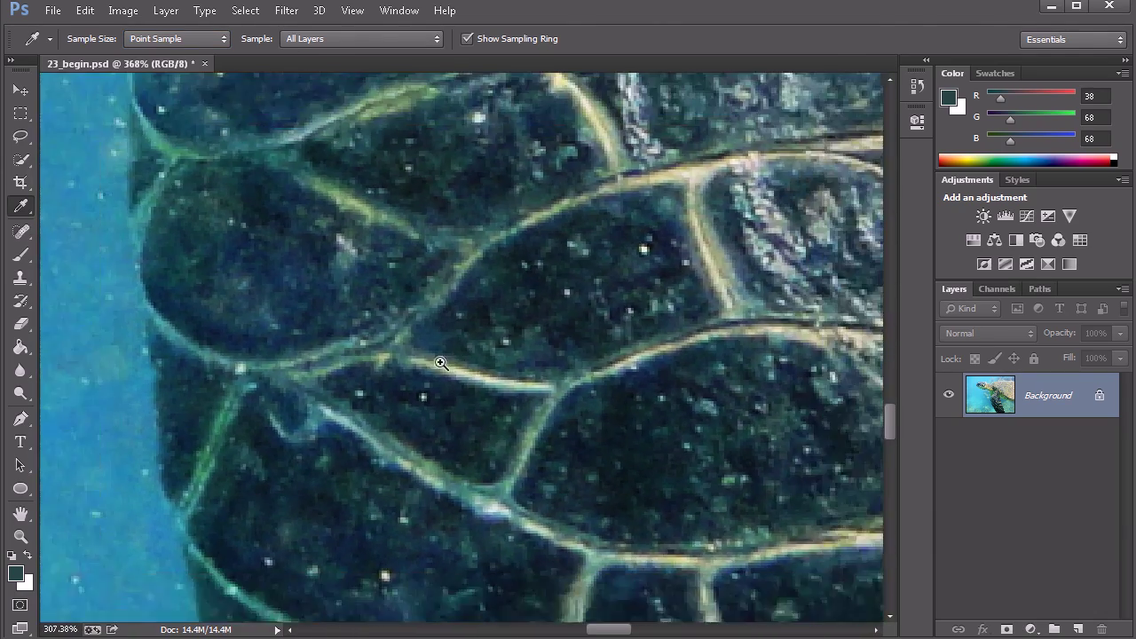
scroll(441, 363, "down", 3)
left_click_drag(458, 337, 388, 347)
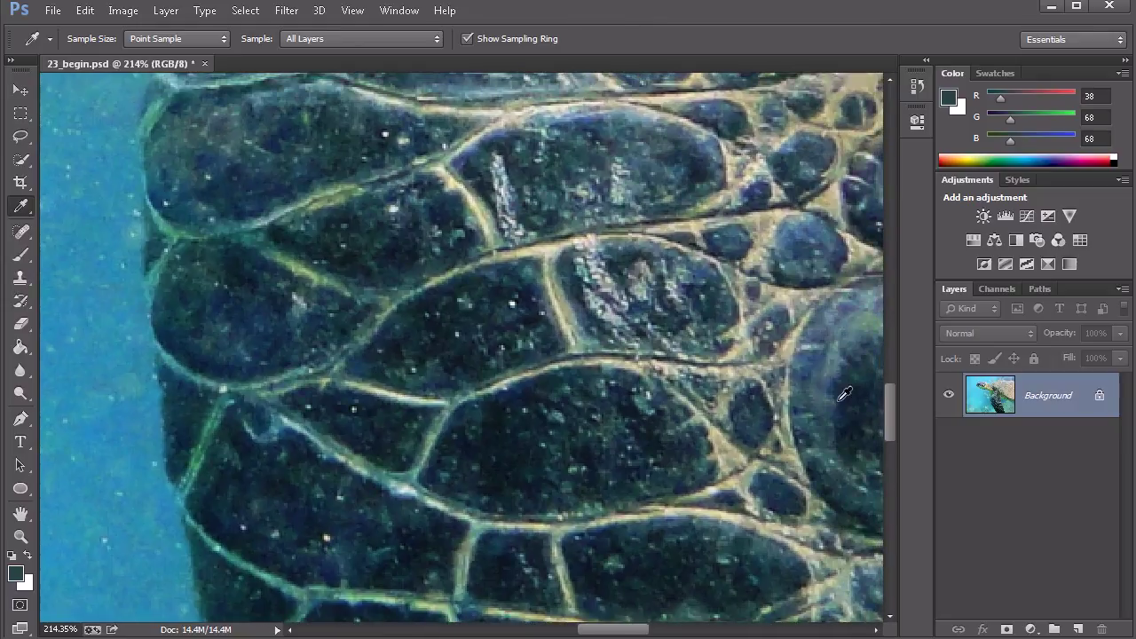
left_click(1078, 629)
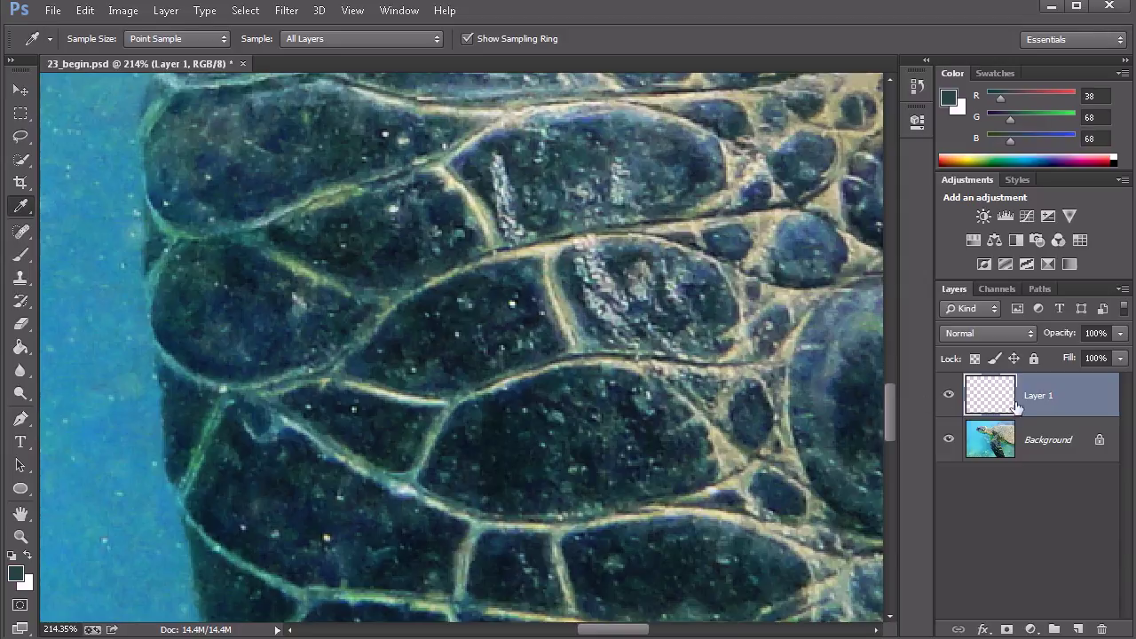
- With All Layers sampling, sample the flipper's green edge, a dark scale and the blue water beside it from the empty layer
left_click_drag(369, 277, 370, 310)
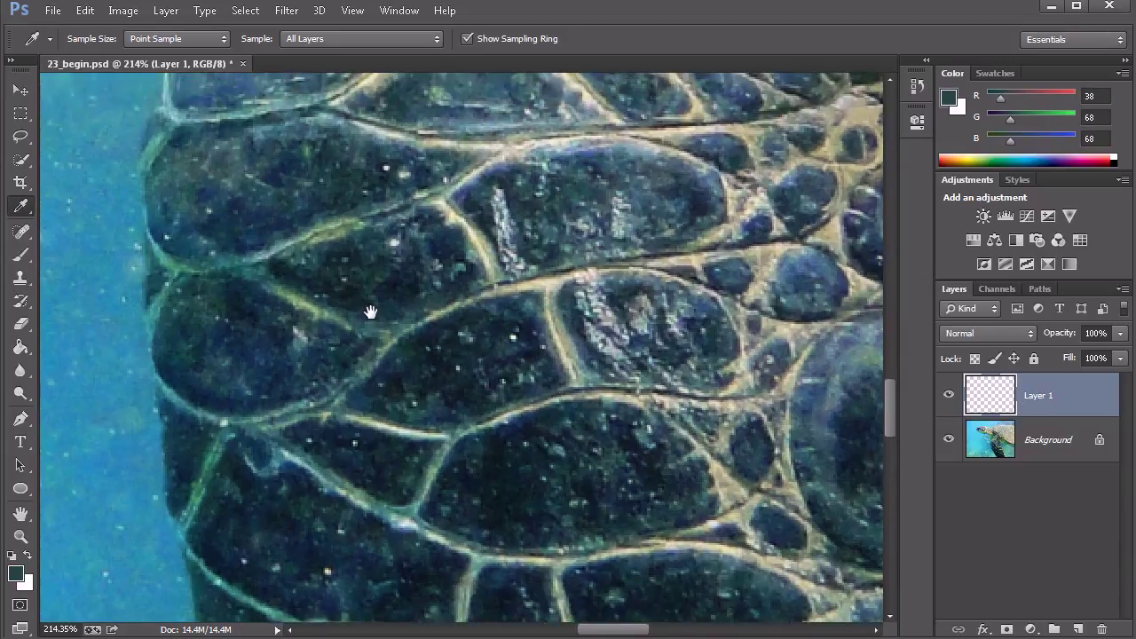
scroll(305, 223, "up", 3)
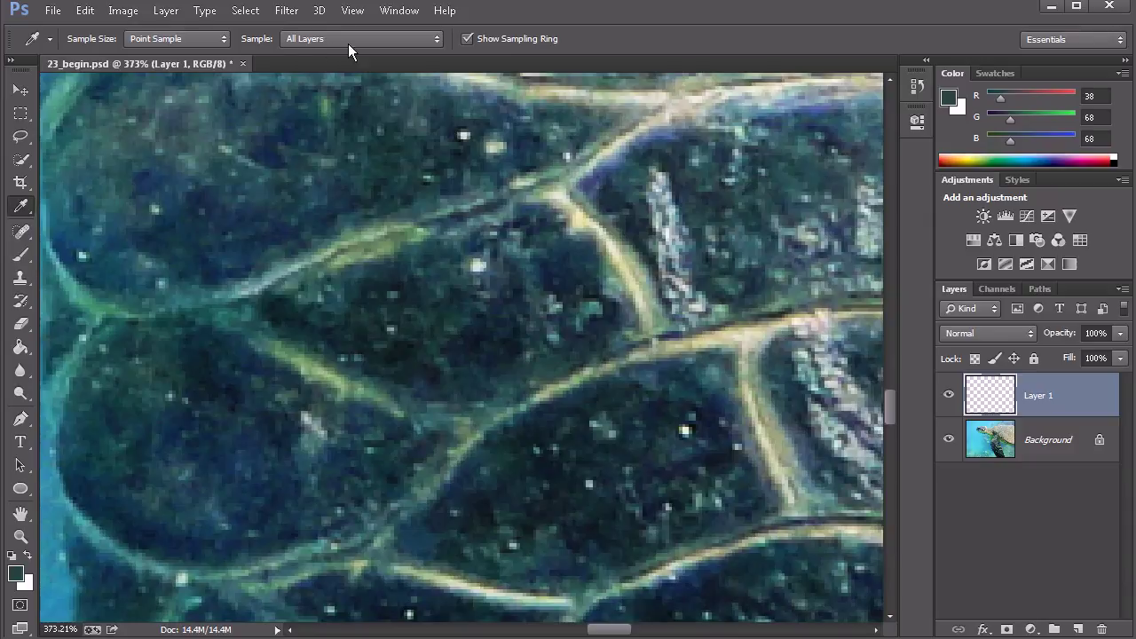
left_click_drag(109, 154, 200, 215)
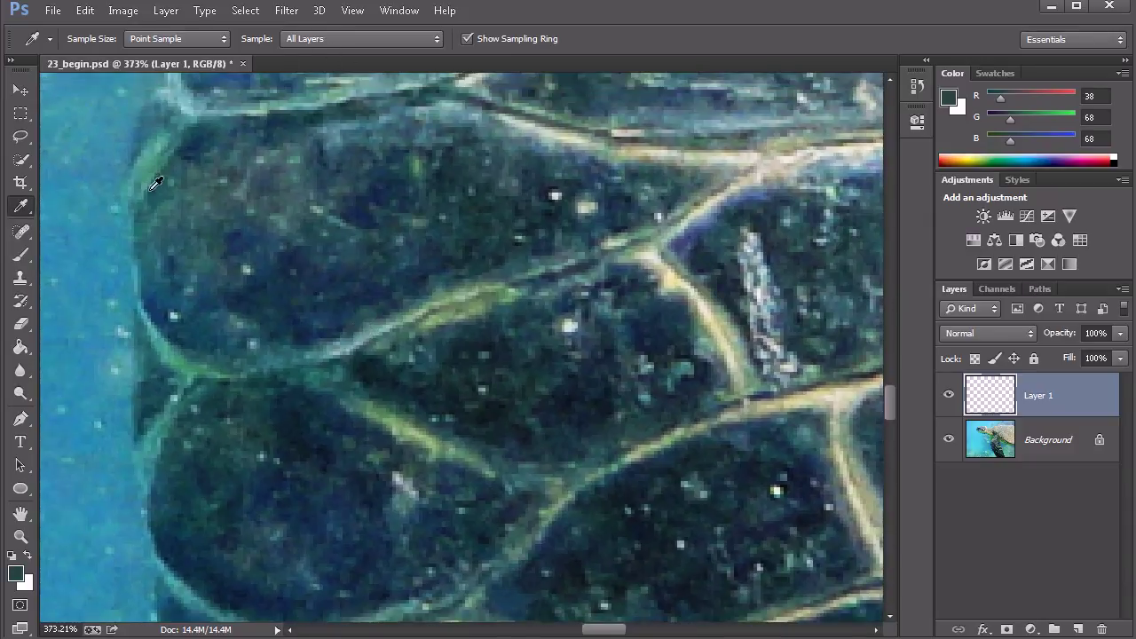
left_click(151, 158)
left_click_drag(275, 378, 403, 417)
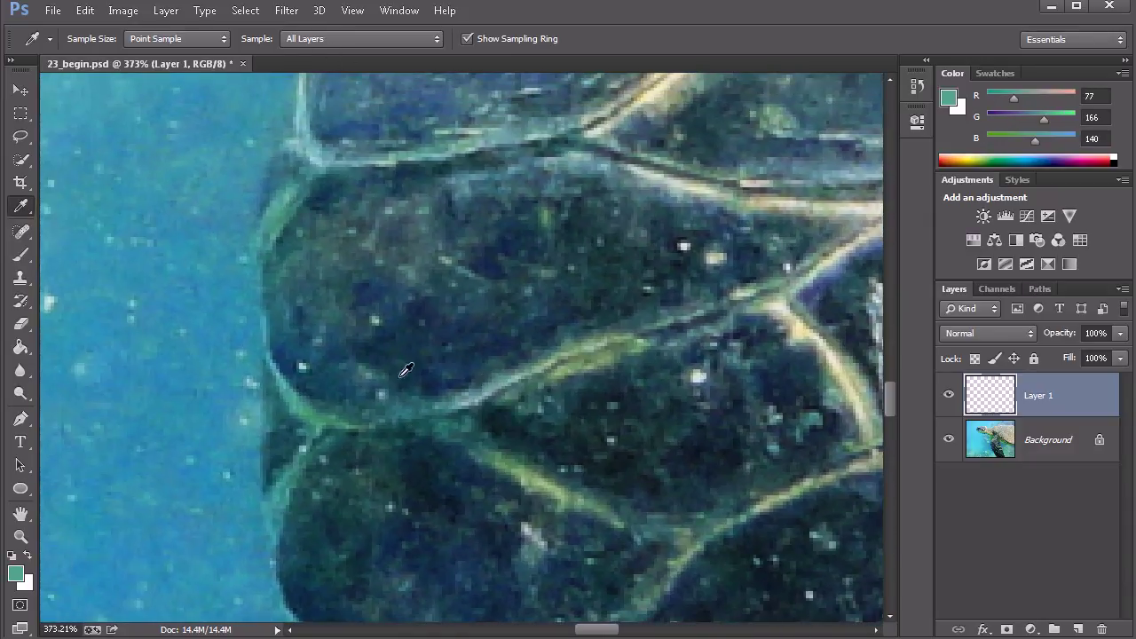
left_click(342, 246)
left_click(209, 323)
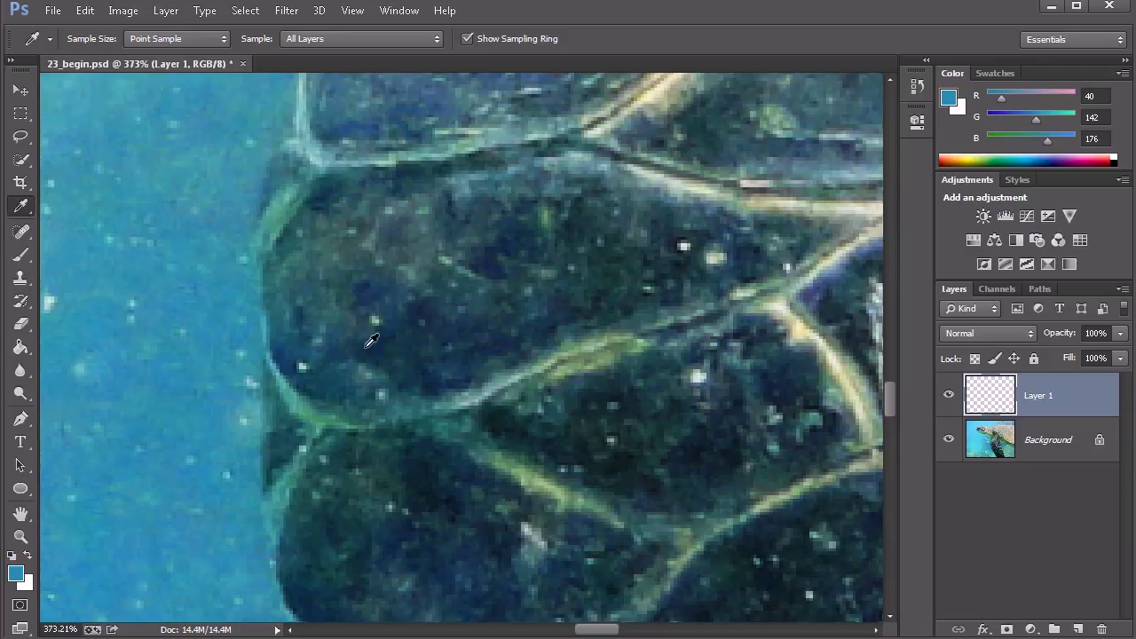
- Restrict the Eyedropper to Current Layer and try to sample flipper colours while the empty layer is active
left_click(435, 38)
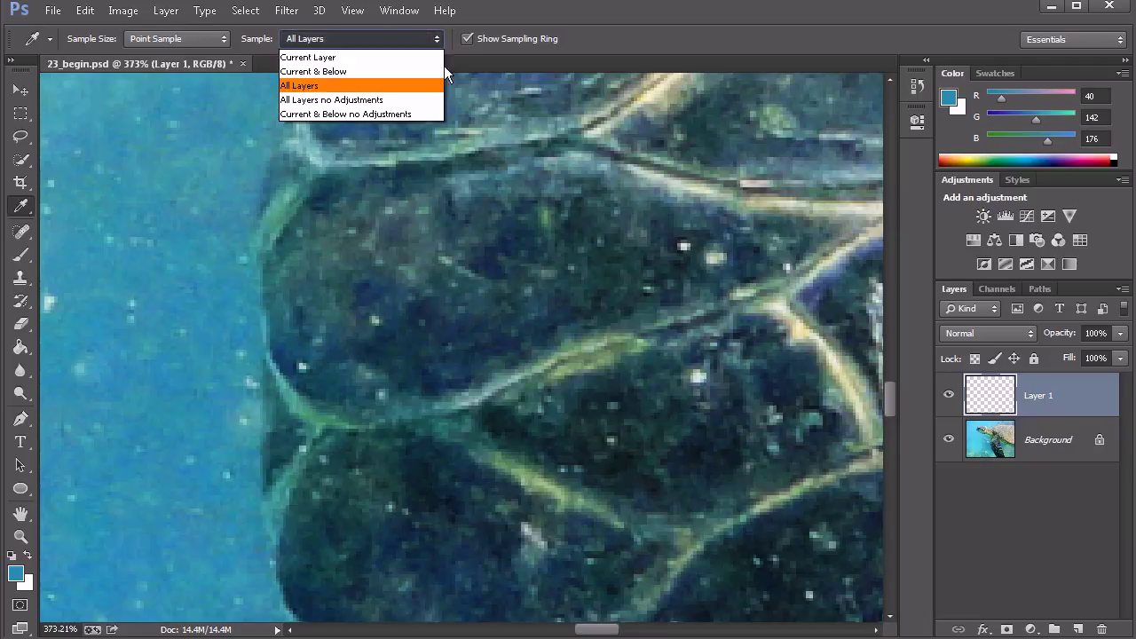
left_click(350, 59)
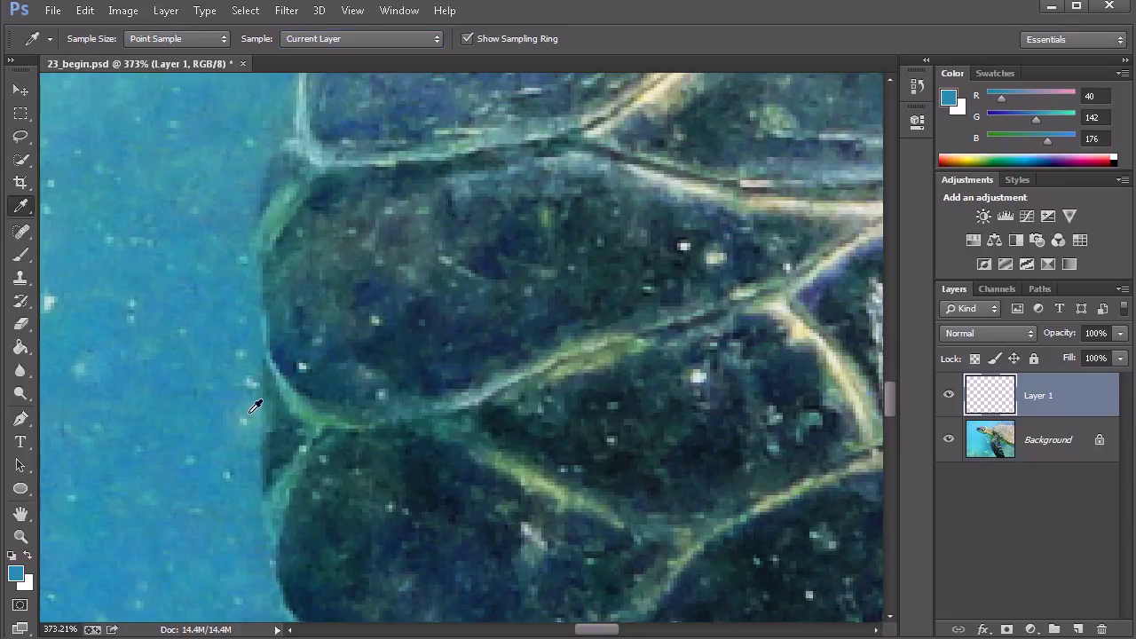
left_click(284, 335)
left_click(443, 356)
left_click(530, 300)
left_click(528, 323)
left_click(479, 273)
left_click(583, 252)
left_click(550, 279)
- Hide the Background layer, try sampling several spots on the transparent layer, and show the Background again
left_click(948, 439)
left_click(429, 250)
left_click(504, 320)
left_click(472, 430)
left_click(332, 379)
left_click(392, 277)
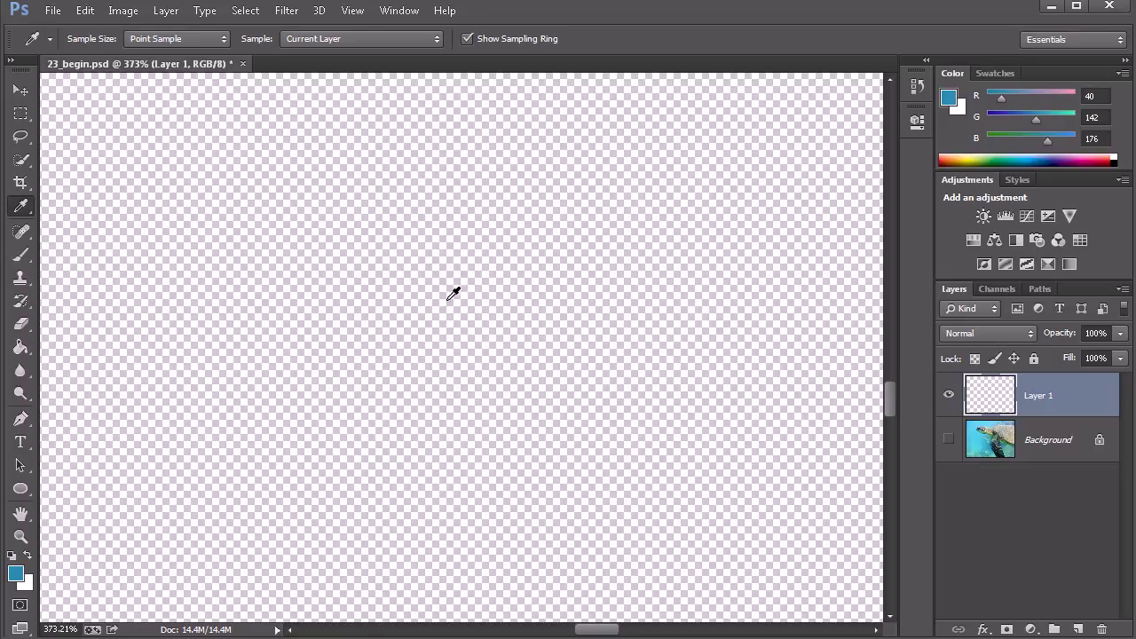
left_click(948, 443)
- Make the Background layer active and set the Eyedropper to sample Current & Below
left_click(426, 43)
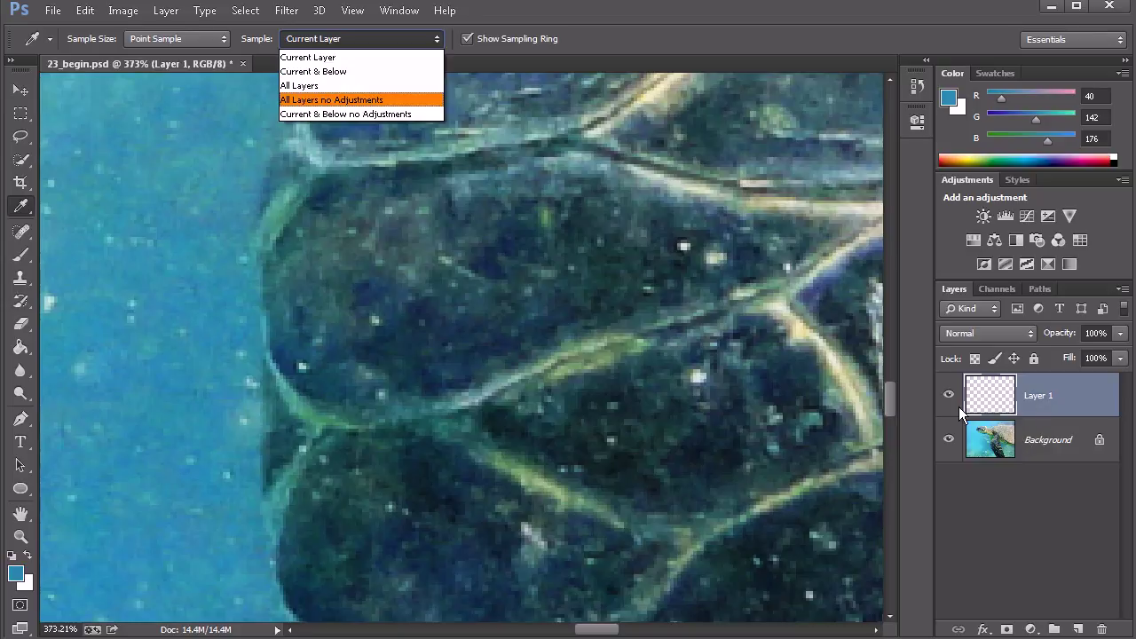
left_click(1020, 426)
left_click(1040, 443)
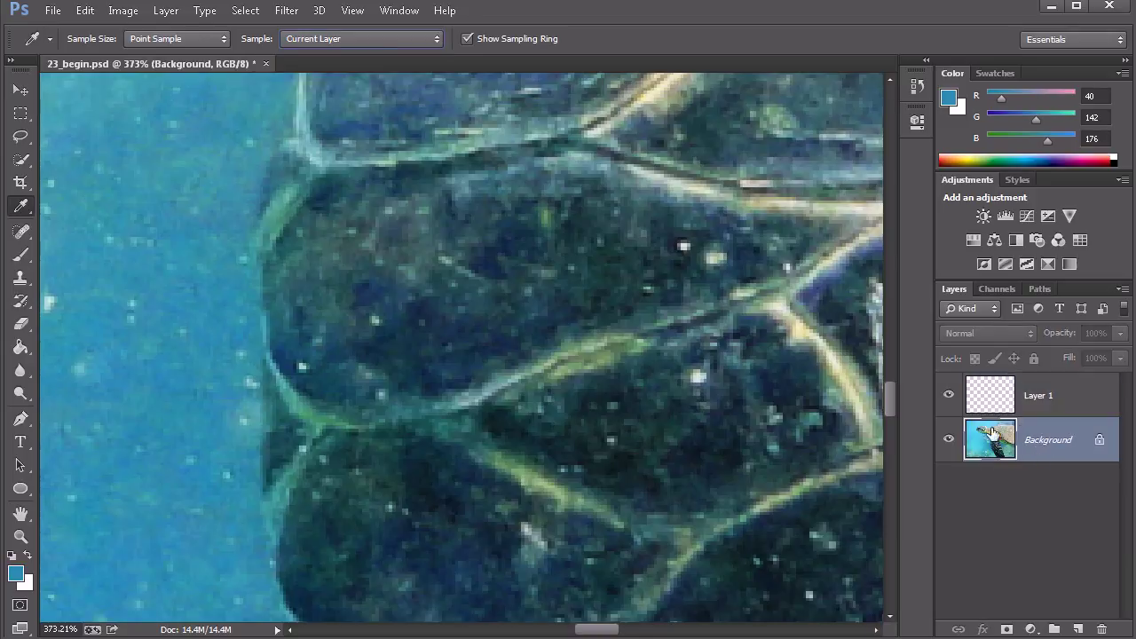
left_click(396, 38)
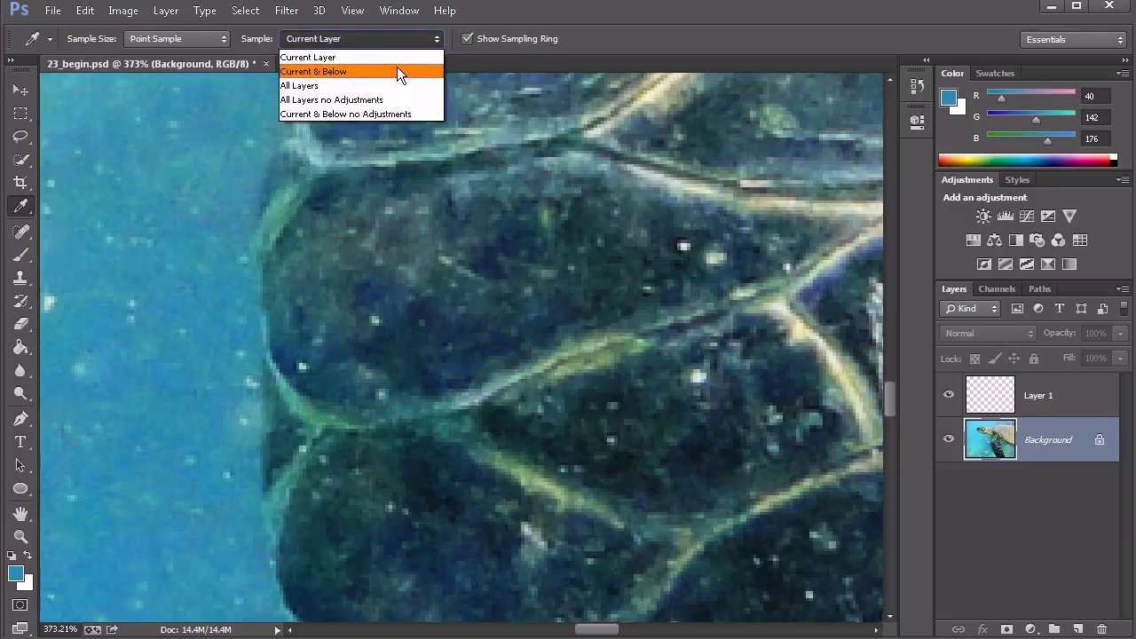
left_click(413, 110)
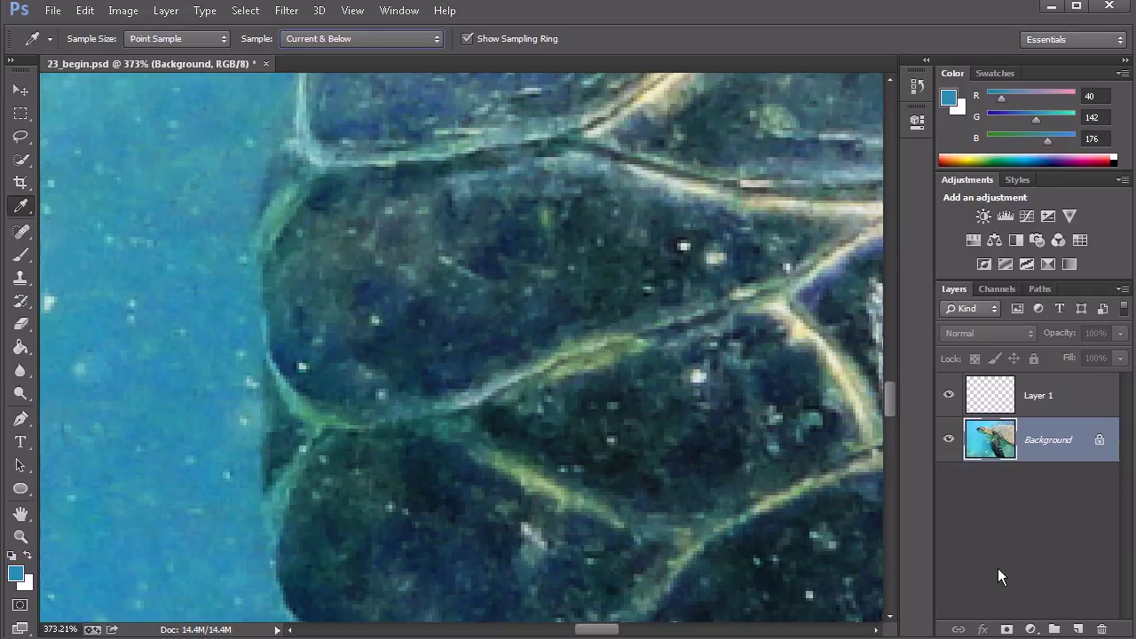
- Set the Eyedropper to sample Current Layer and bring the turtle's head, neck and shell into view
left_click(428, 38)
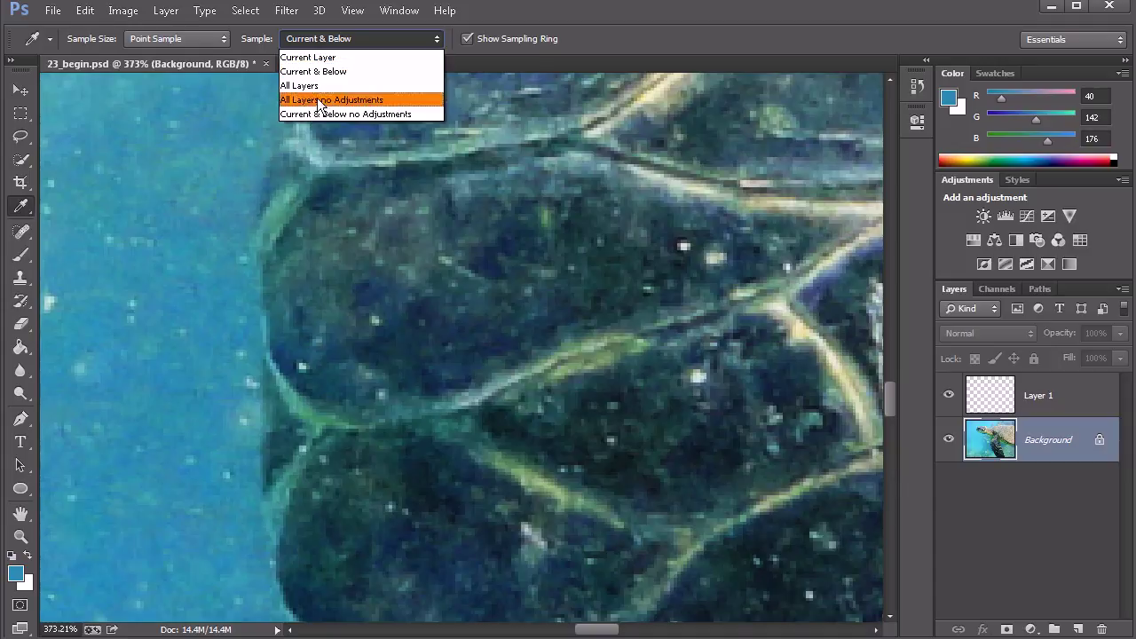
left_click(308, 57)
left_click_drag(559, 256, 426, 359)
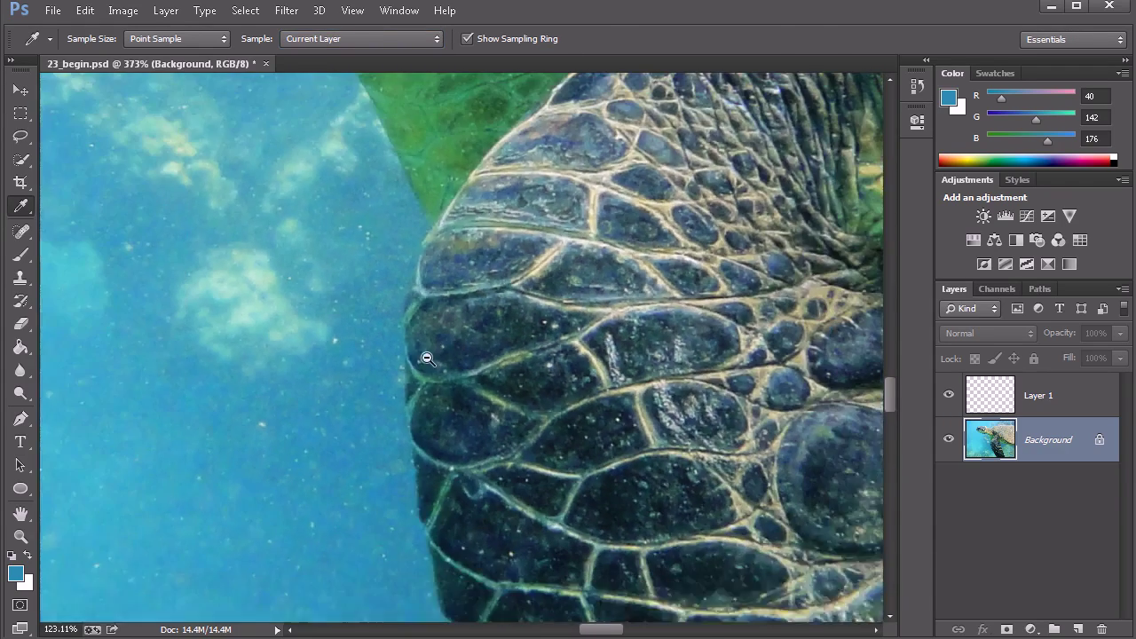
left_click_drag(517, 377, 418, 449)
left_click_drag(532, 346, 541, 459)
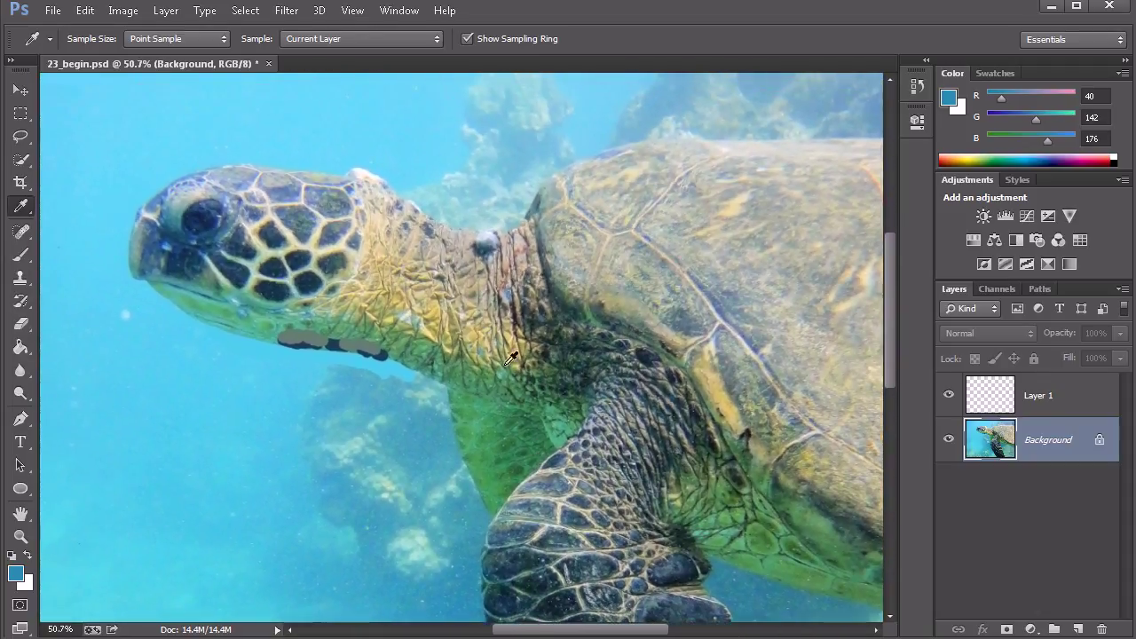